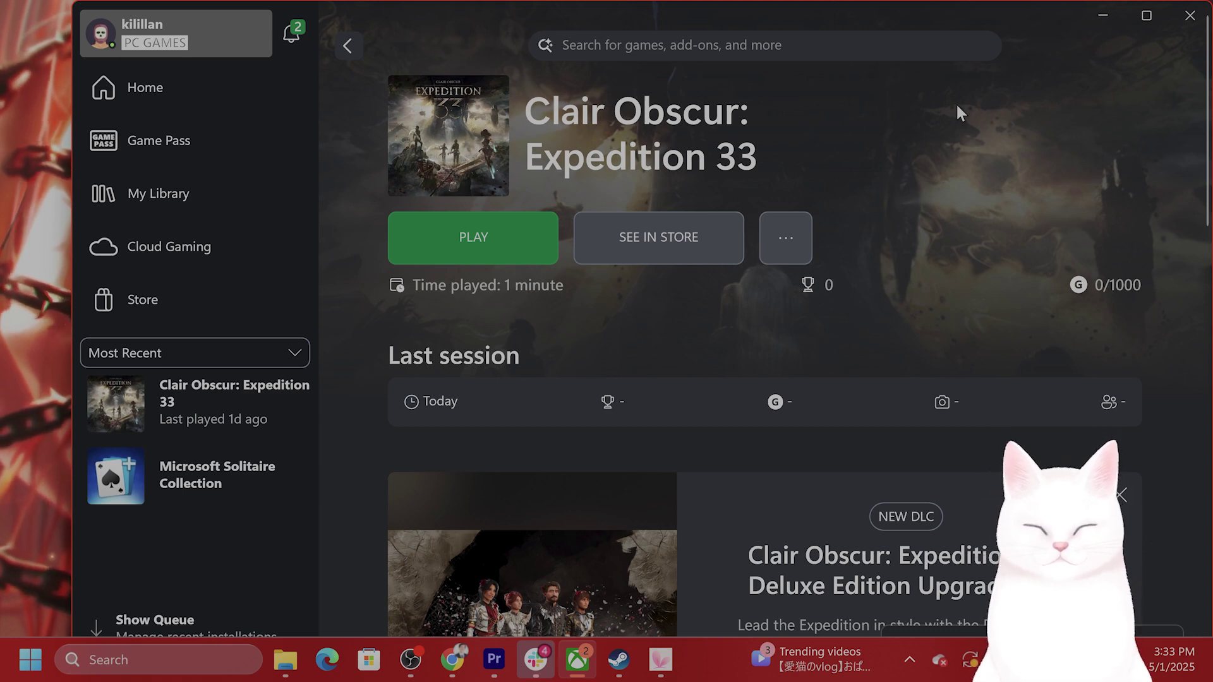
- Open NVIDIA App, confirm Game Ready Driver 576.28 is up to date, then minimize it
{"action": "left_click", "coordinate": [1104, 17]}
{"action": "left_click", "coordinate": [203, 660]}
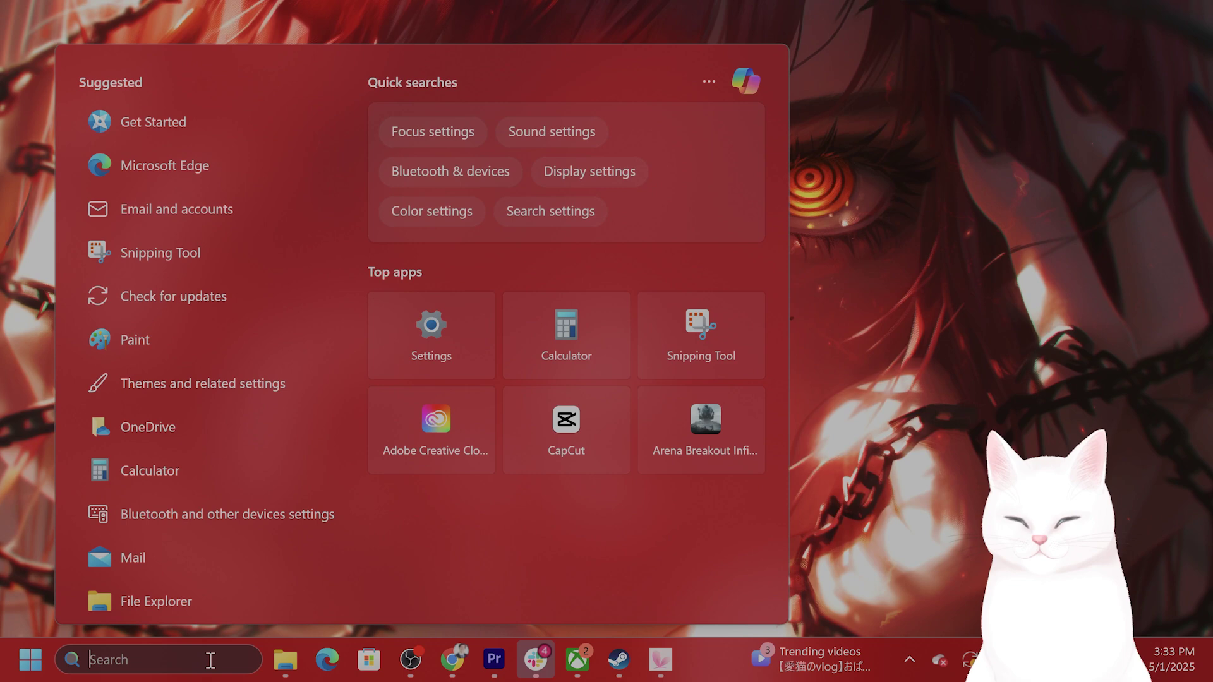
{"action": "type", "text": "nv"}
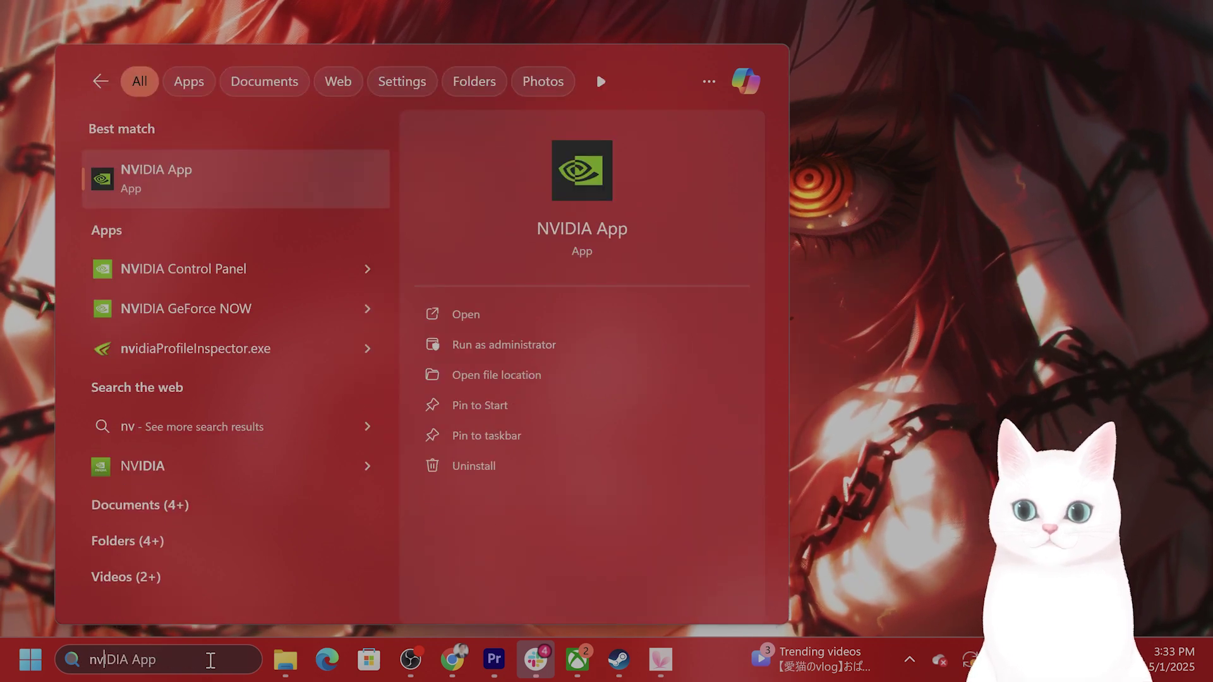
{"action": "key", "text": "Return"}
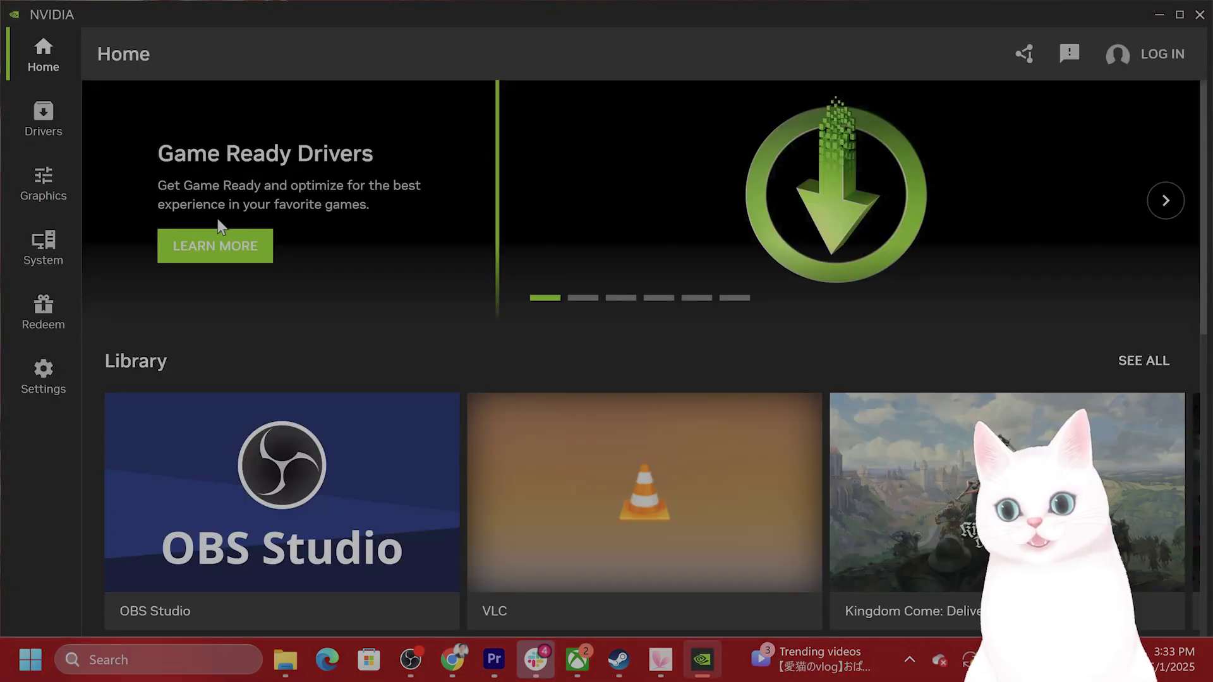
{"action": "left_click", "coordinate": [63, 126]}
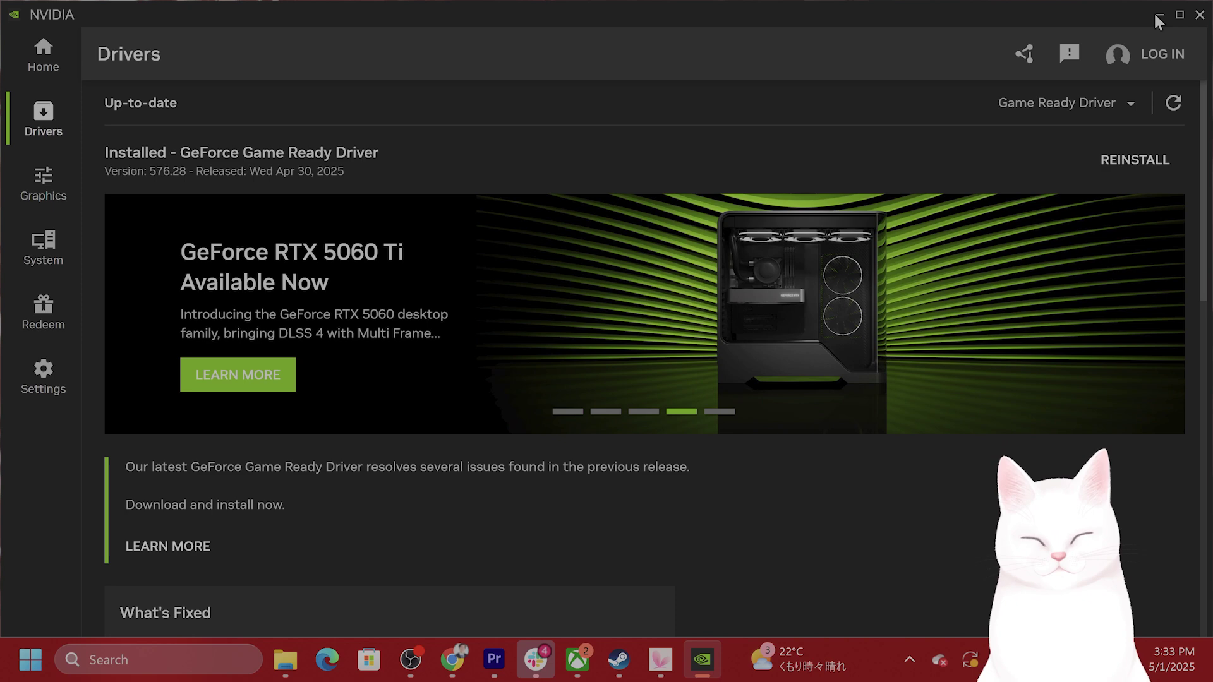
{"action": "left_click", "coordinate": [1156, 16]}
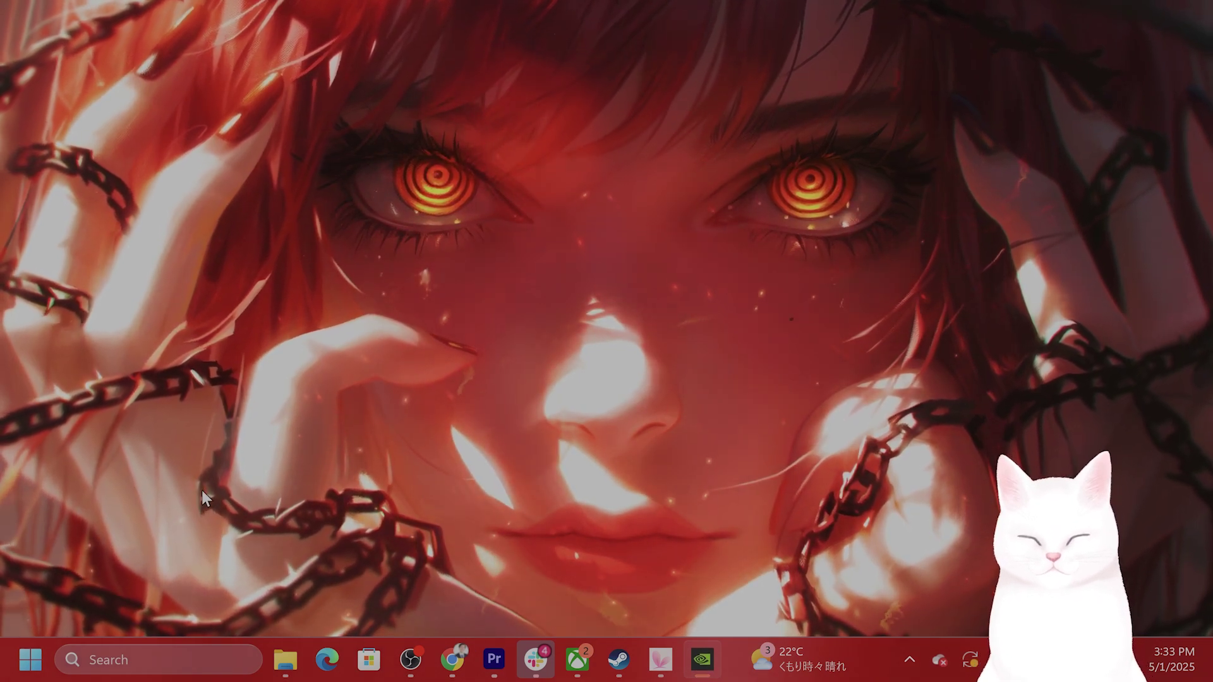
- Open Windows Settings and verify Gaming > Game Mode is switched On
{"action": "left_click", "coordinate": [155, 662]}
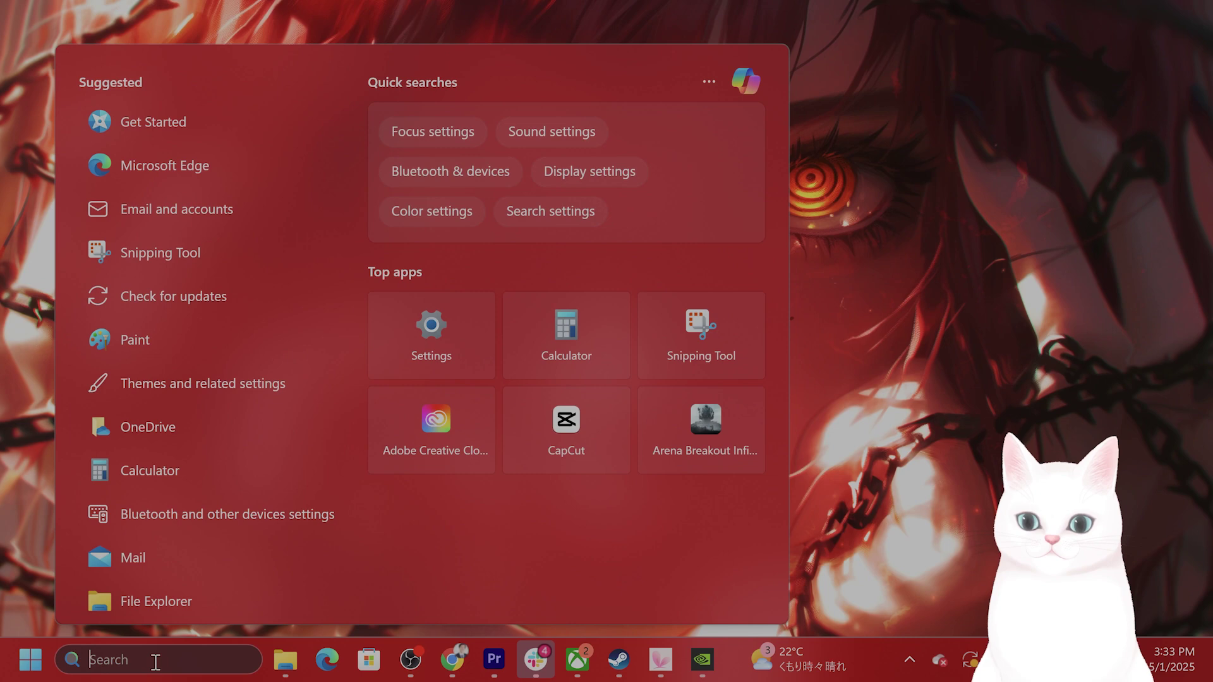
{"action": "type", "text": "settings"}
{"action": "key", "text": "Return"}
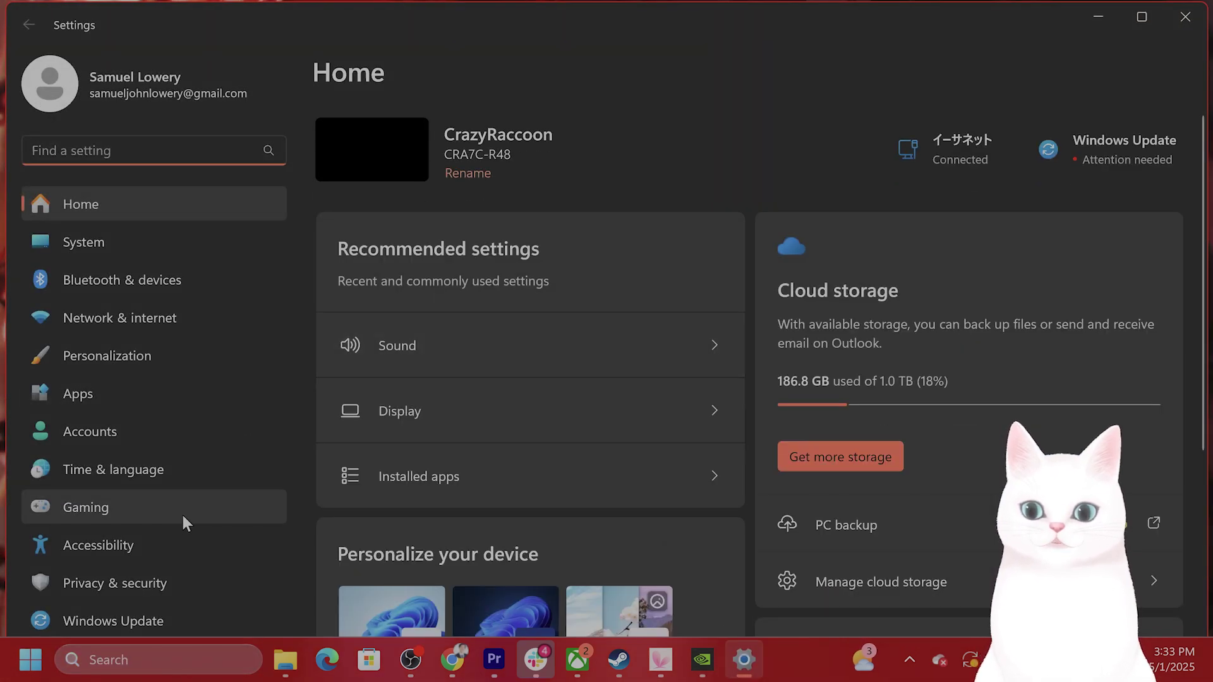
{"action": "left_click", "coordinate": [183, 513]}
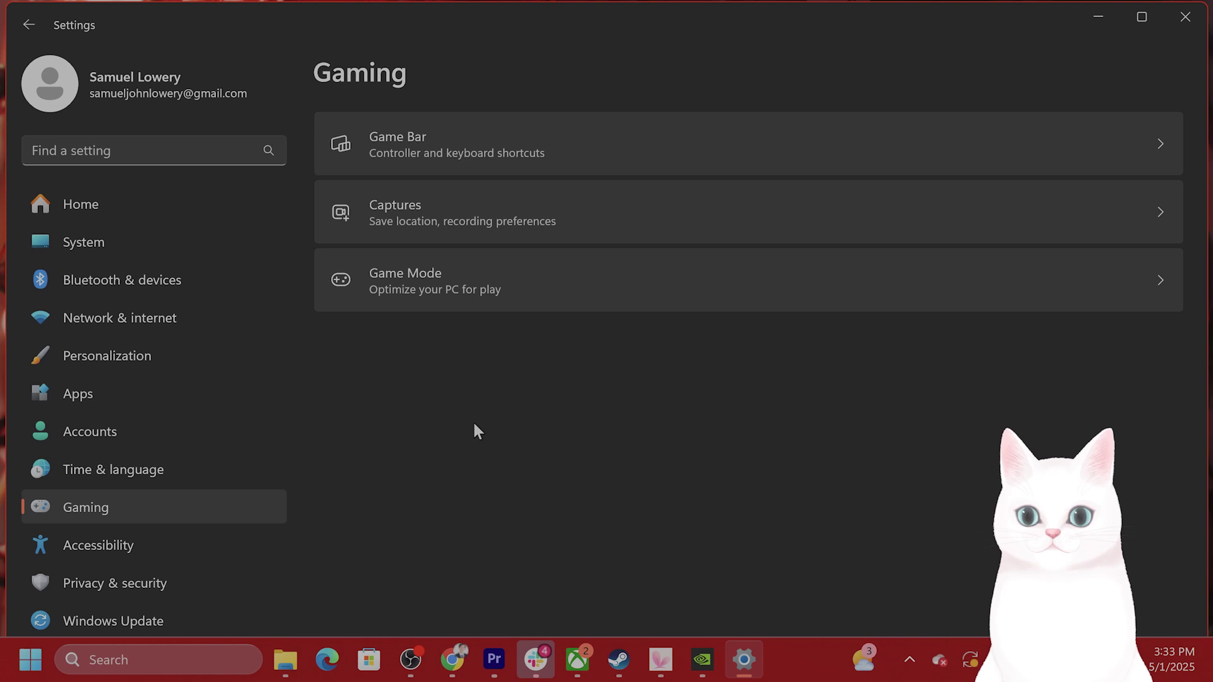
{"action": "left_click", "coordinate": [618, 300]}
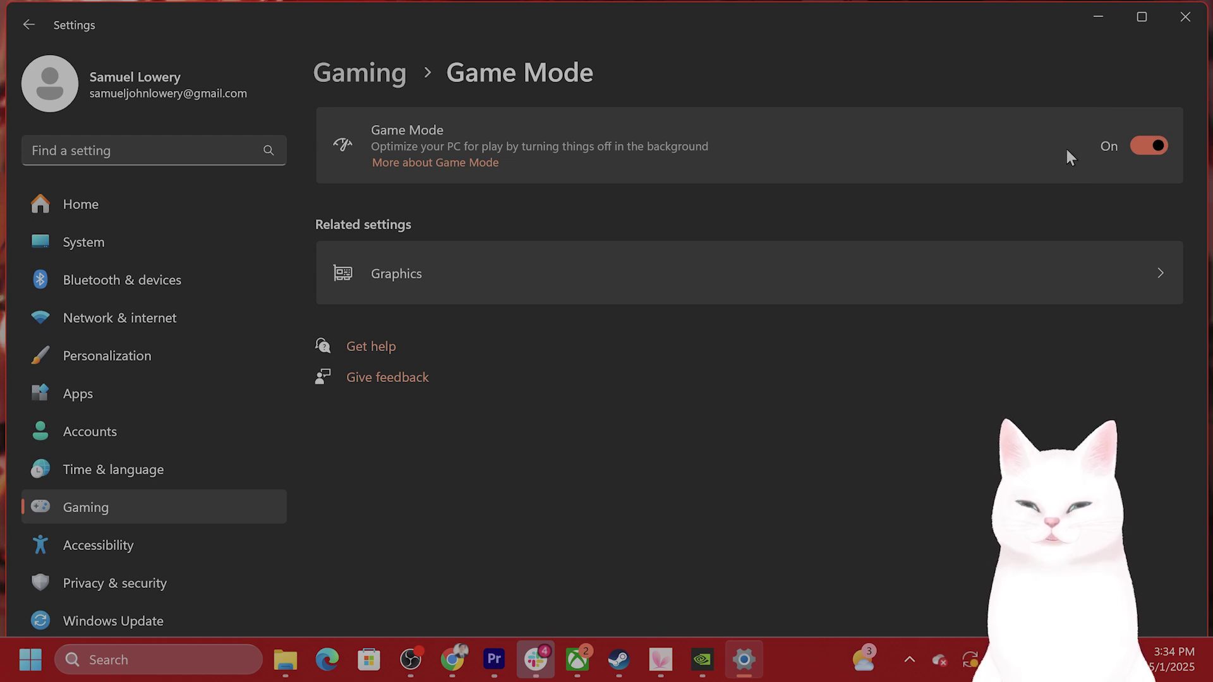
- Expand Advanced graphics settings under System > Display > Graphics, showing GPU scheduling and VRR on
{"action": "left_click", "coordinate": [218, 253]}
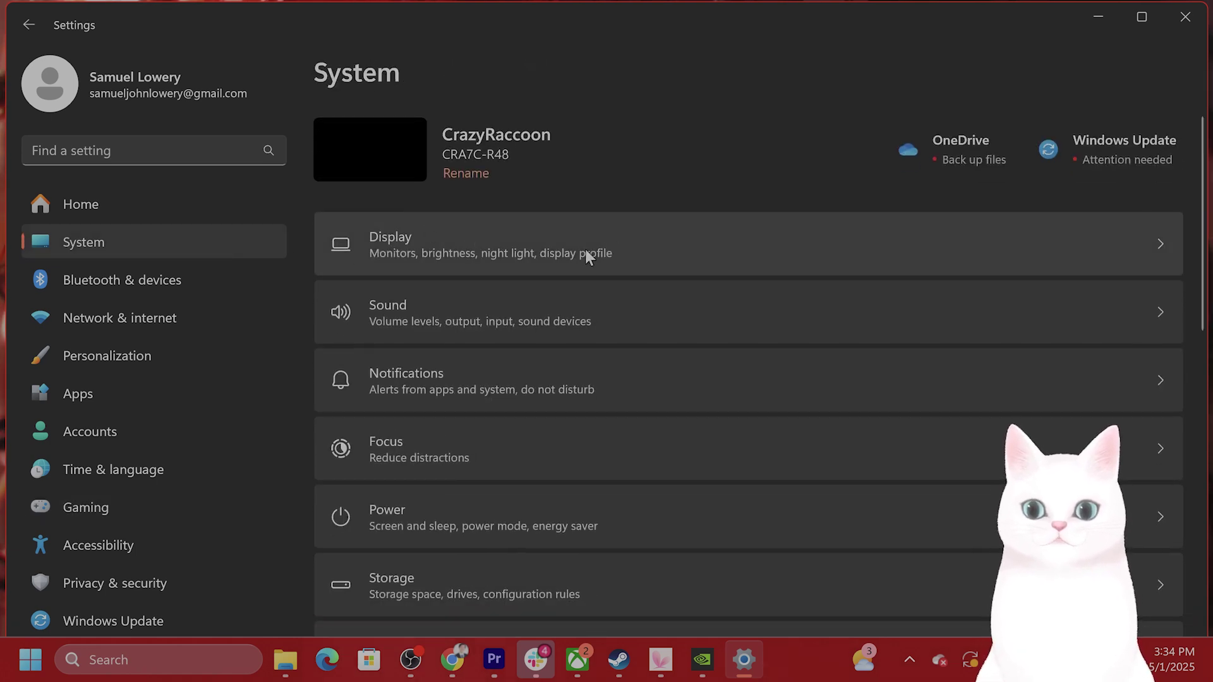
{"action": "left_click", "coordinate": [632, 248]}
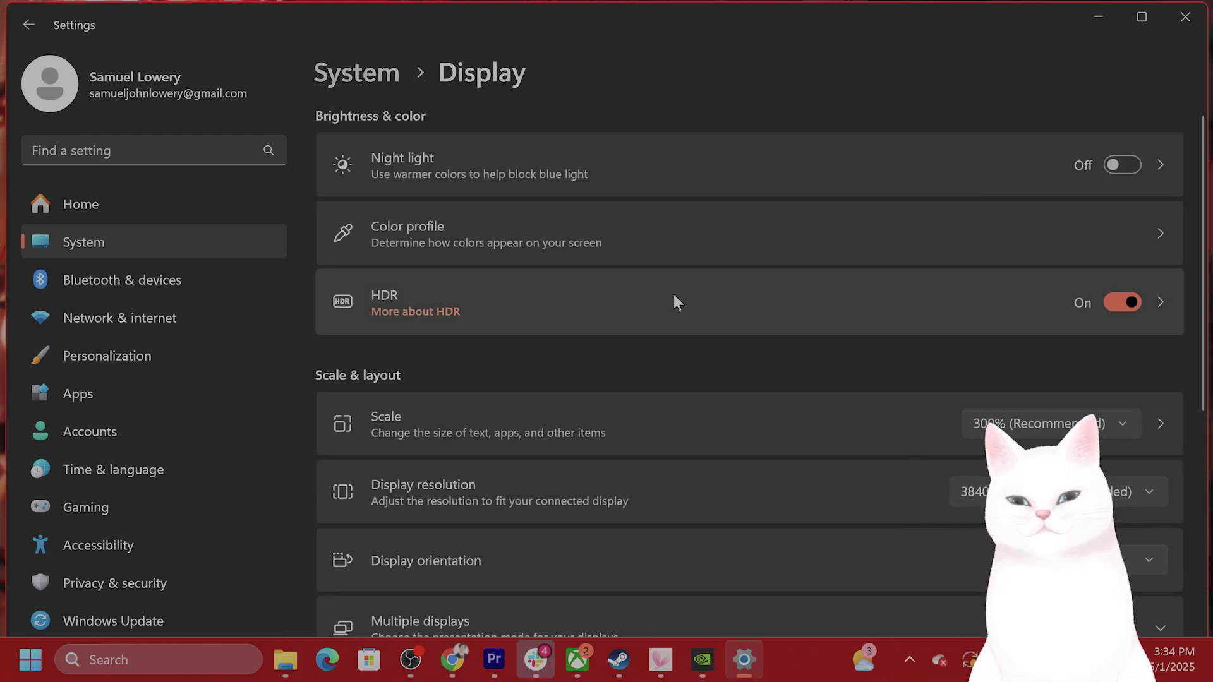
{"action": "scroll", "coordinate": [676, 304], "scroll_direction": "down", "scroll_amount": 5}
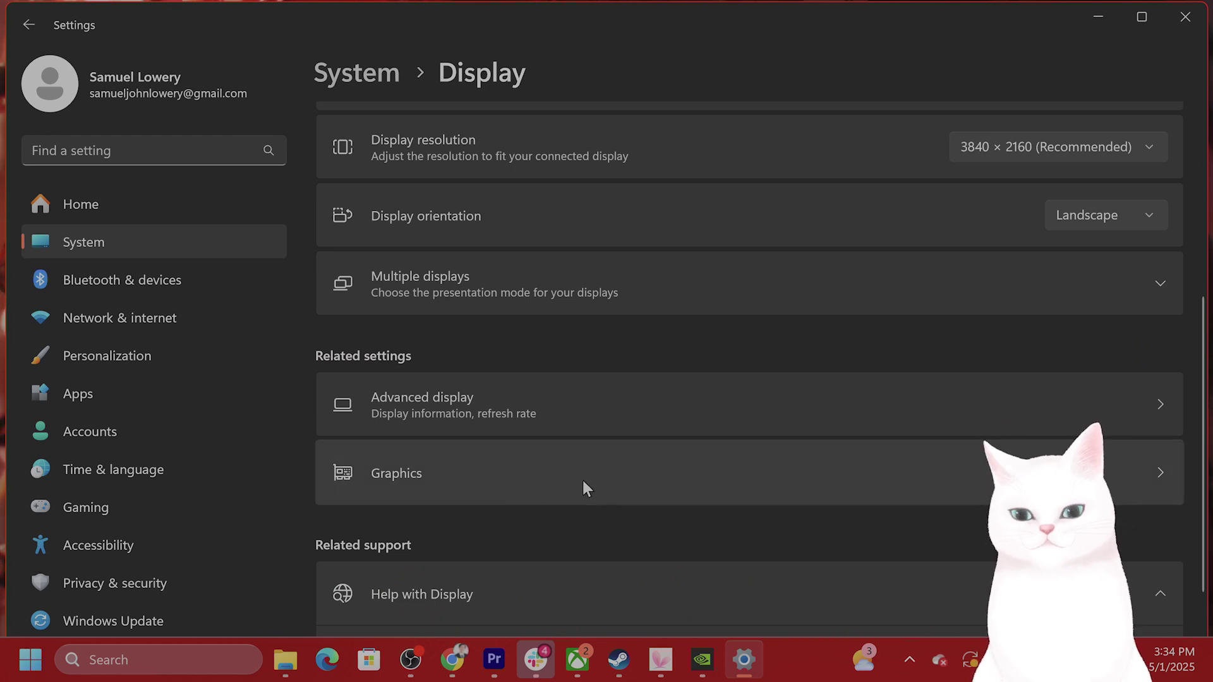
{"action": "left_click", "coordinate": [629, 477]}
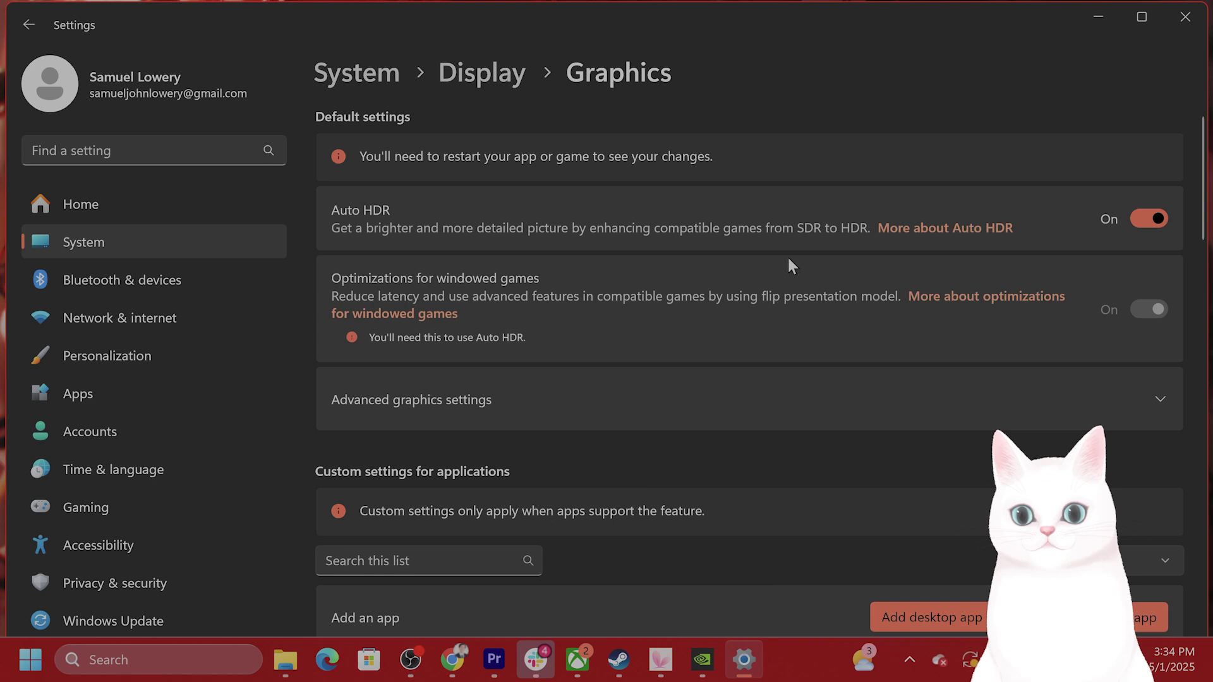
{"action": "scroll", "coordinate": [764, 270], "scroll_direction": "down", "scroll_amount": 3}
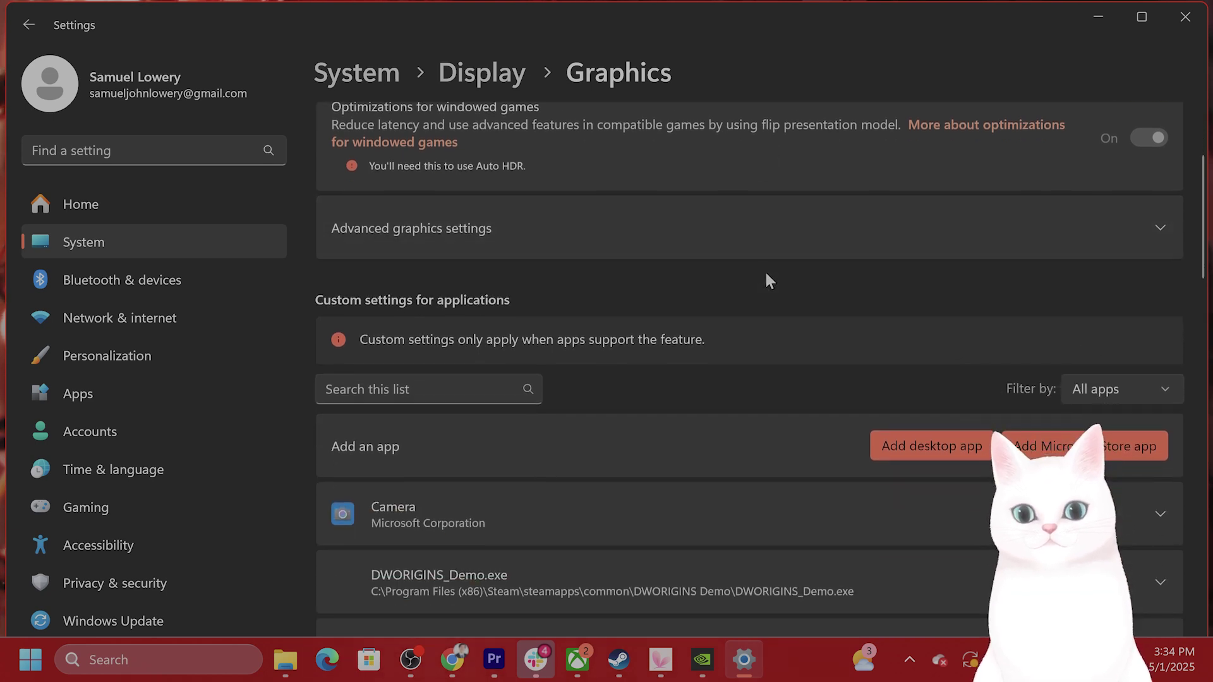
{"action": "scroll", "coordinate": [765, 271], "scroll_direction": "up", "scroll_amount": 3}
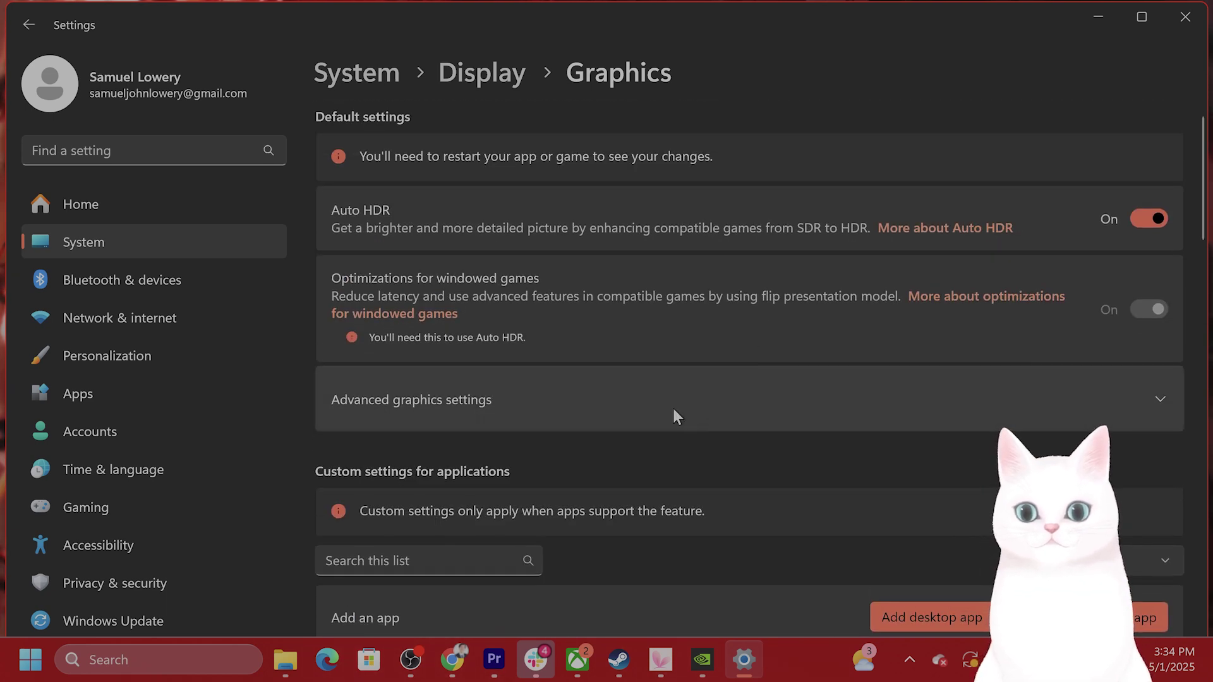
{"action": "left_click", "coordinate": [672, 416]}
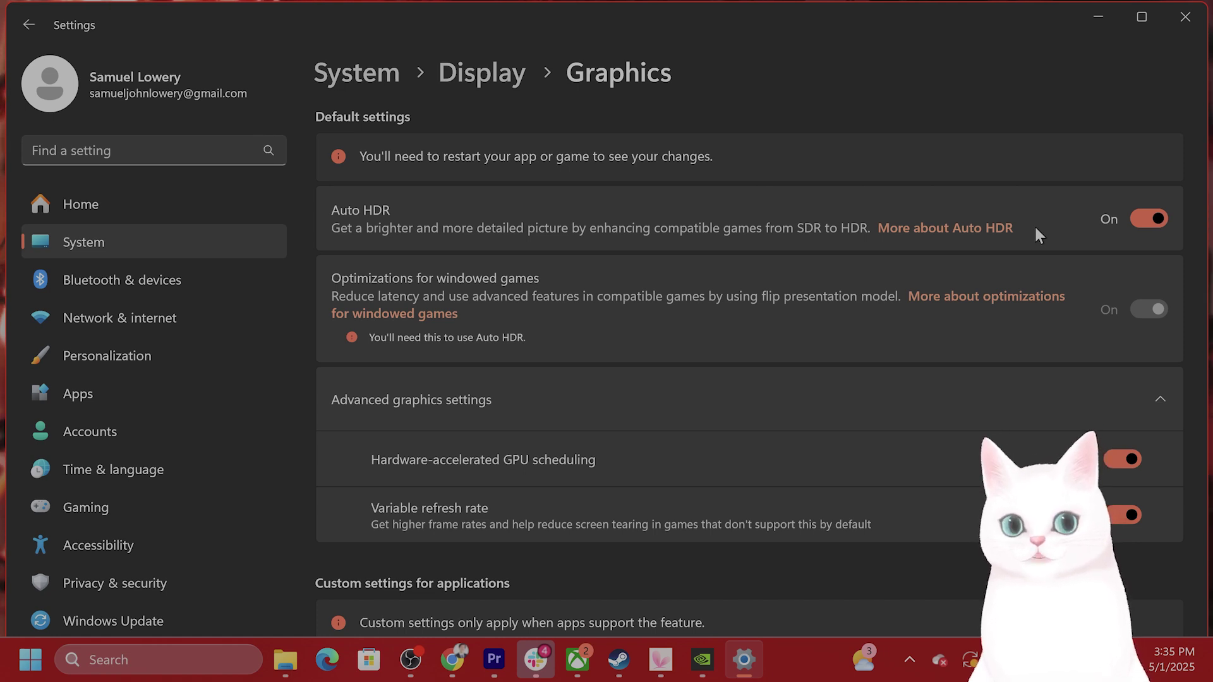
- Close Windows Settings and launch Control Panel via a 'control' search
{"action": "left_click", "coordinate": [1177, 18]}
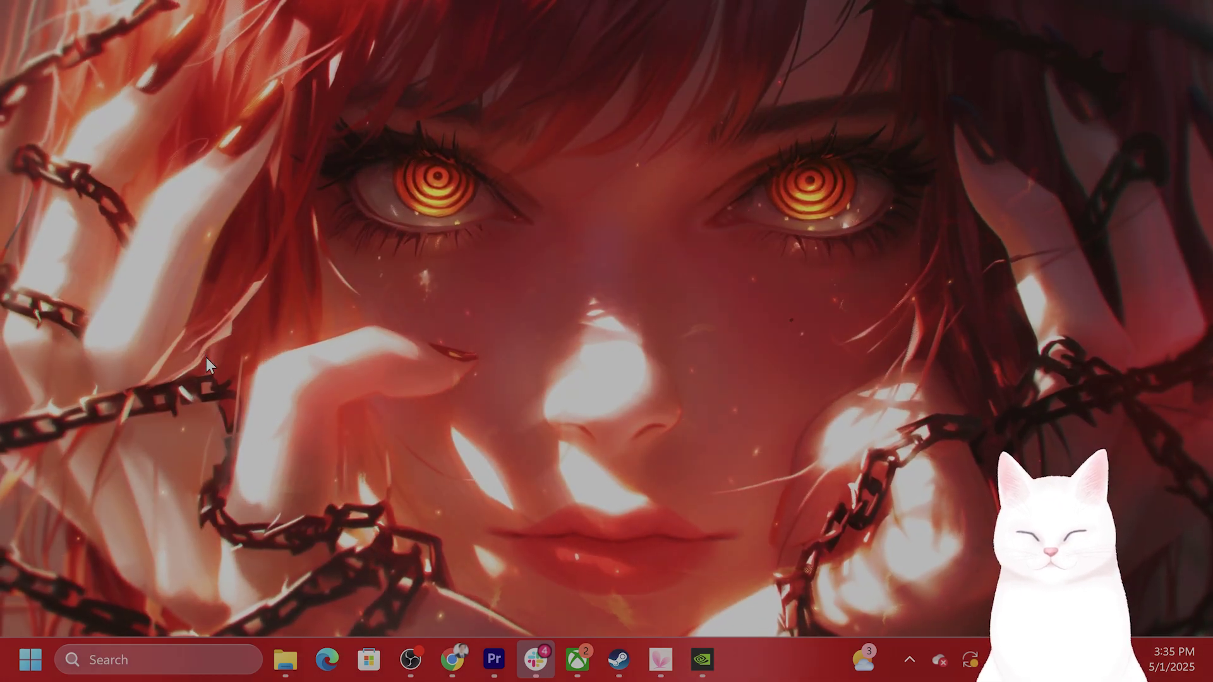
{"action": "left_click", "coordinate": [168, 660]}
{"action": "type", "text": "control"}
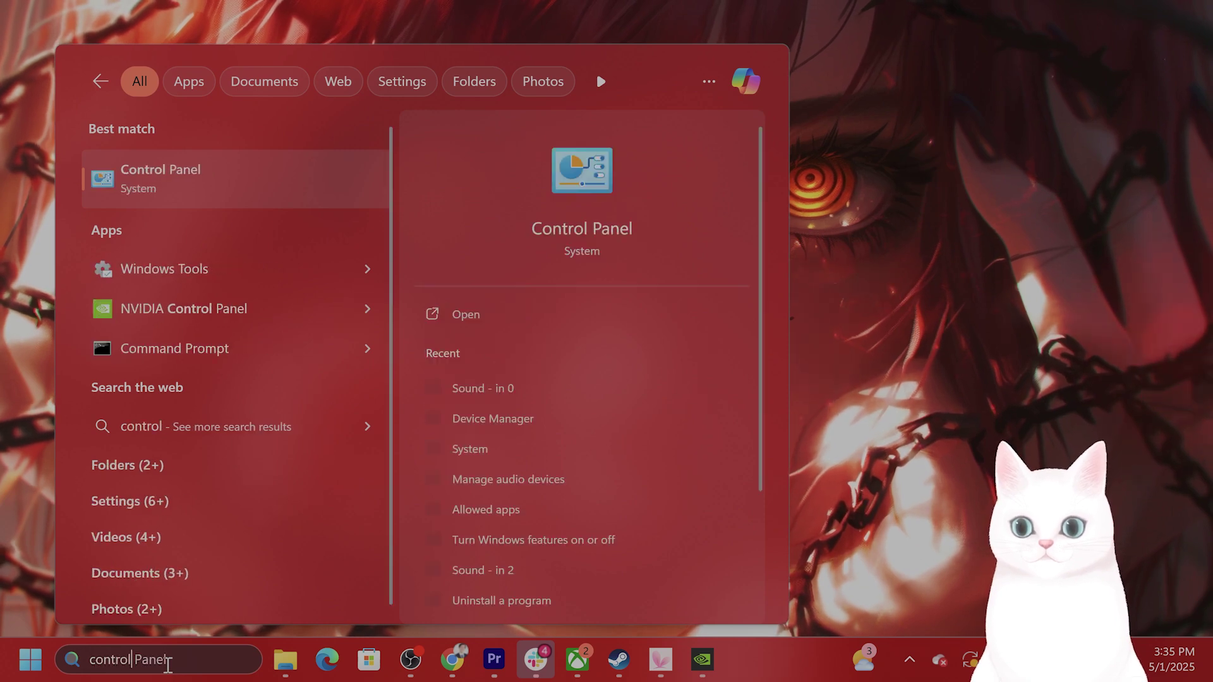
{"action": "key", "text": "Return"}
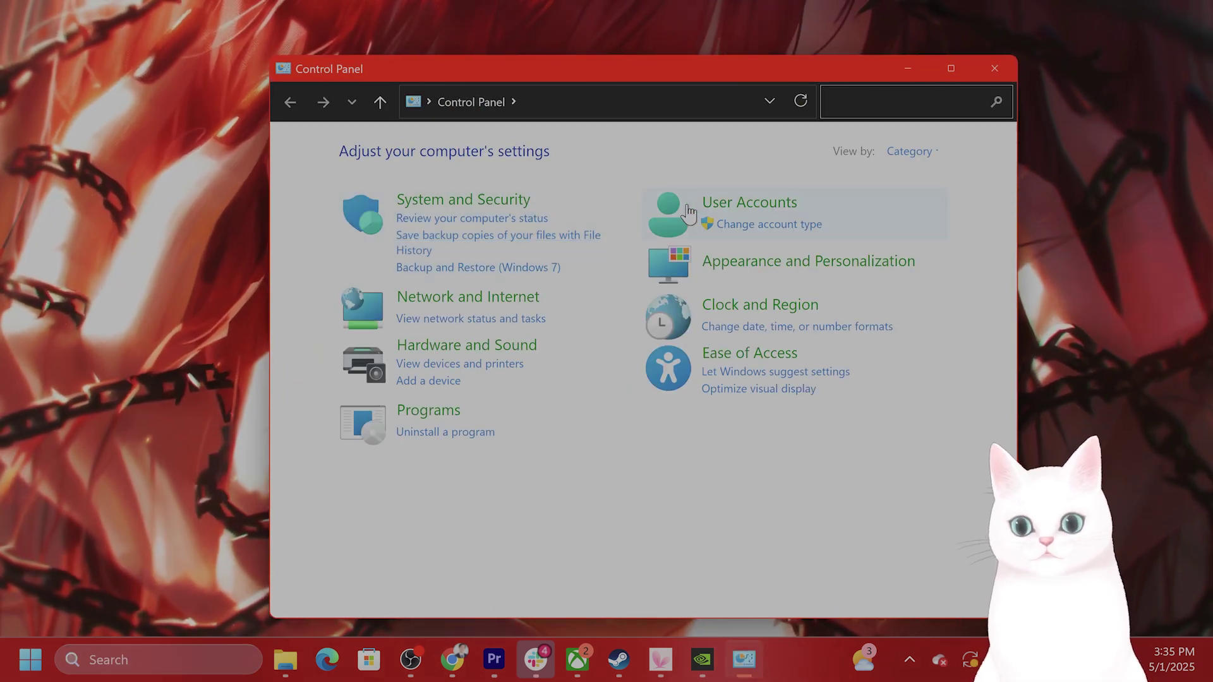
- In Hardware and Sound > Power Options, activate the High performance plan instead of Balanced
{"action": "left_click", "coordinate": [526, 346]}
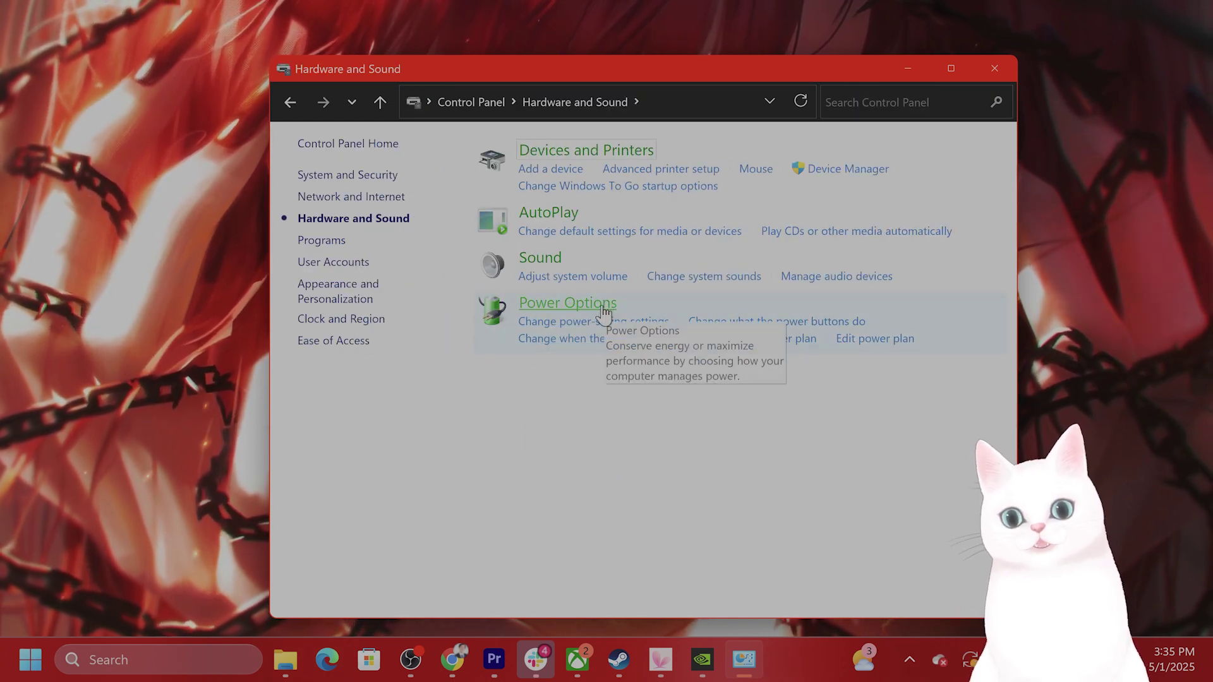
{"action": "left_click", "coordinate": [605, 310]}
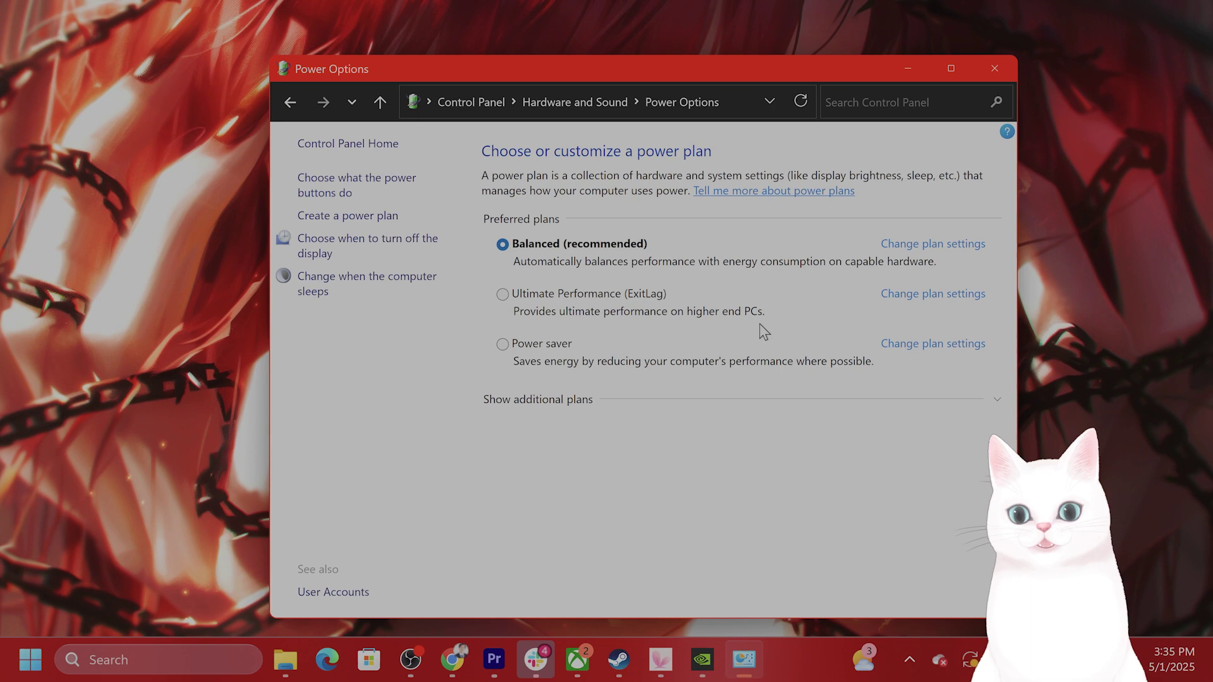
{"action": "left_click", "coordinate": [996, 399]}
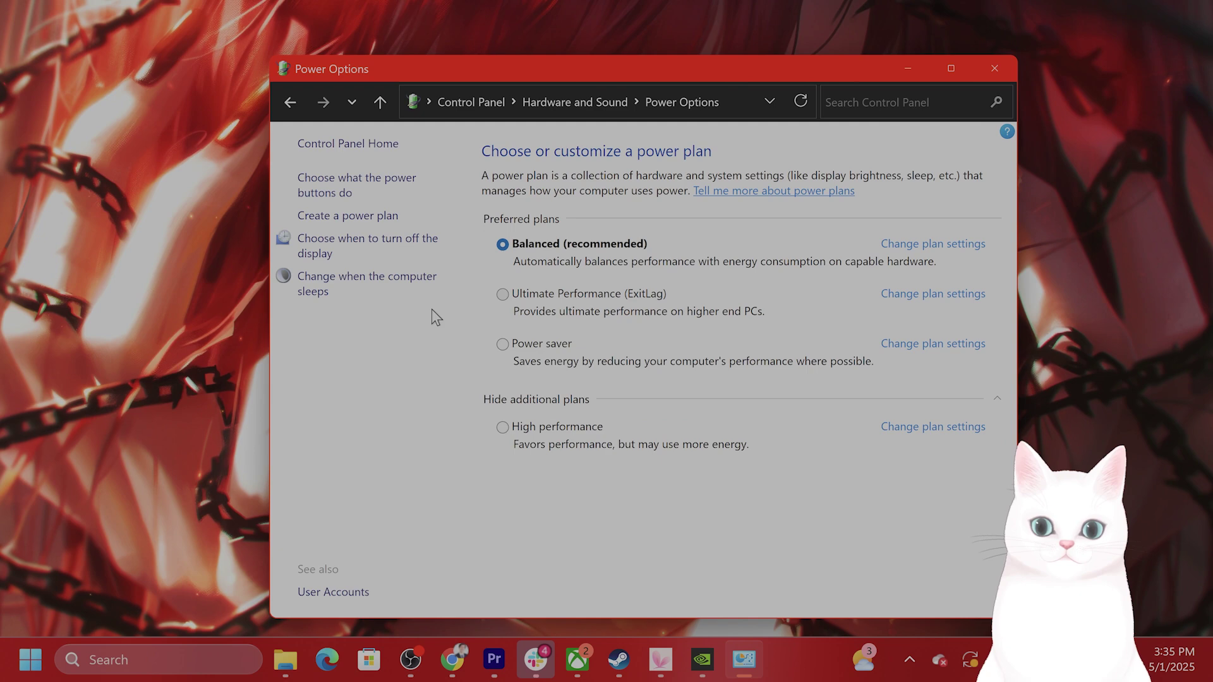
{"action": "left_click", "coordinate": [207, 660]}
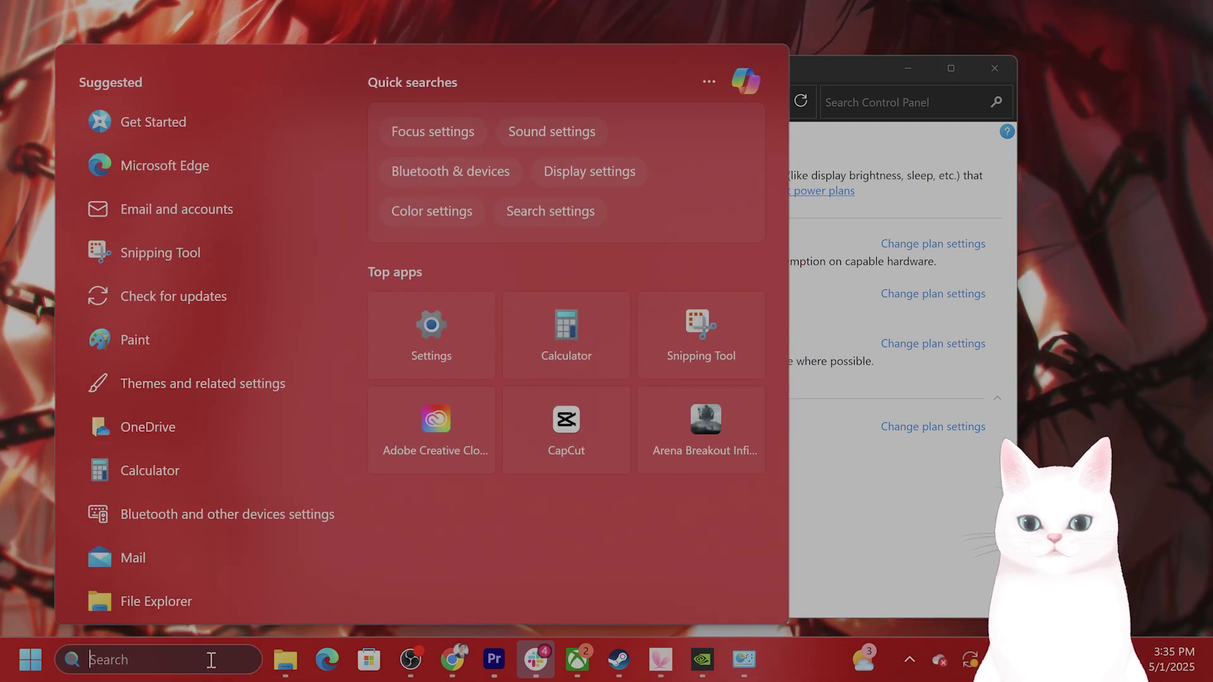
{"action": "left_click_drag", "start_coordinate": [852, 70], "coordinate": [897, 58]}
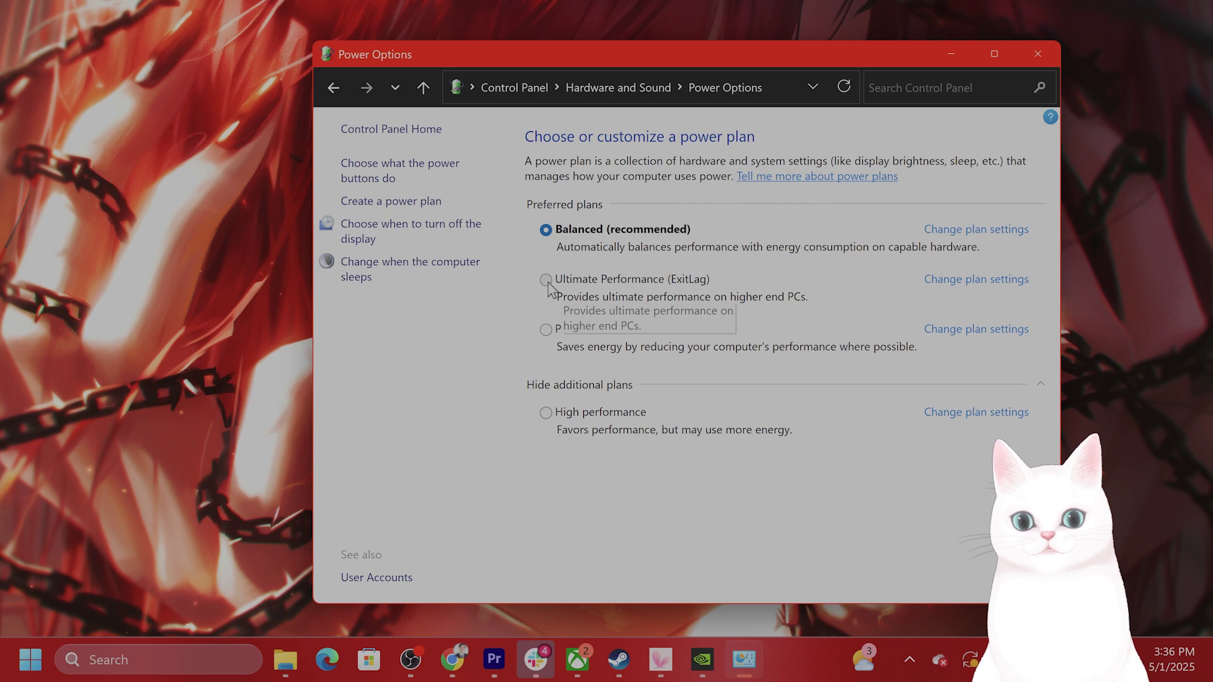
{"action": "left_click", "coordinate": [546, 414]}
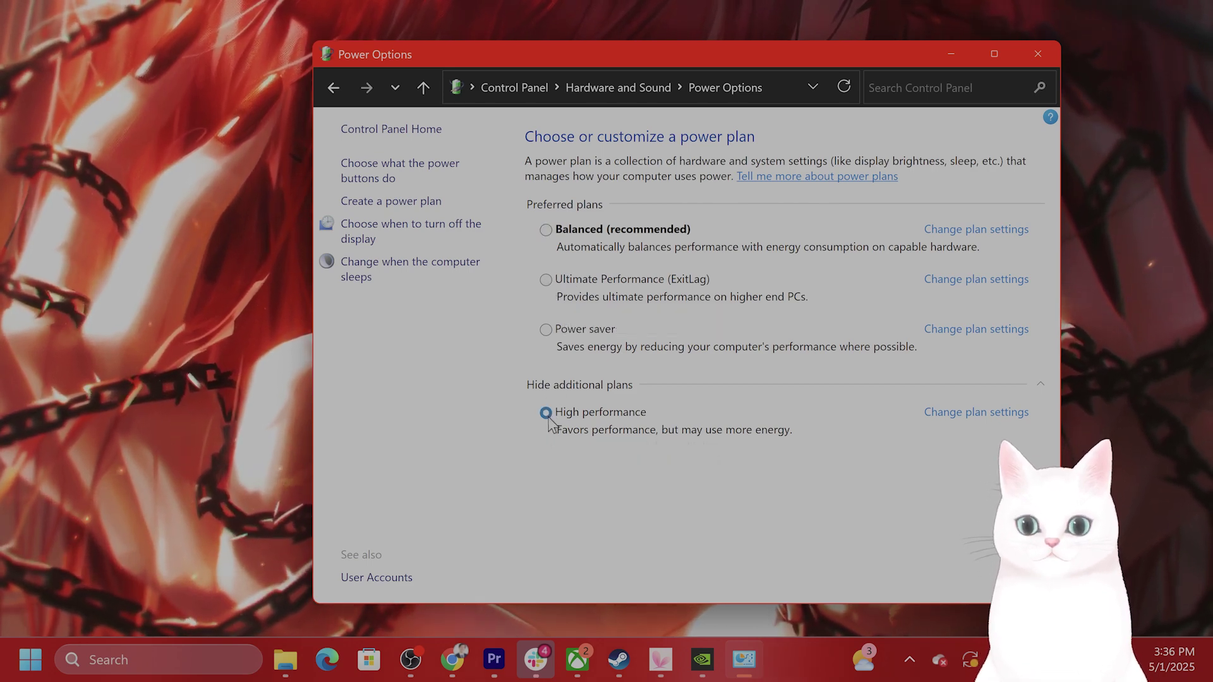
- Close Power Options and go to Clair Obscur's in-game Graphics settings tab
{"action": "left_click", "coordinate": [1038, 60]}
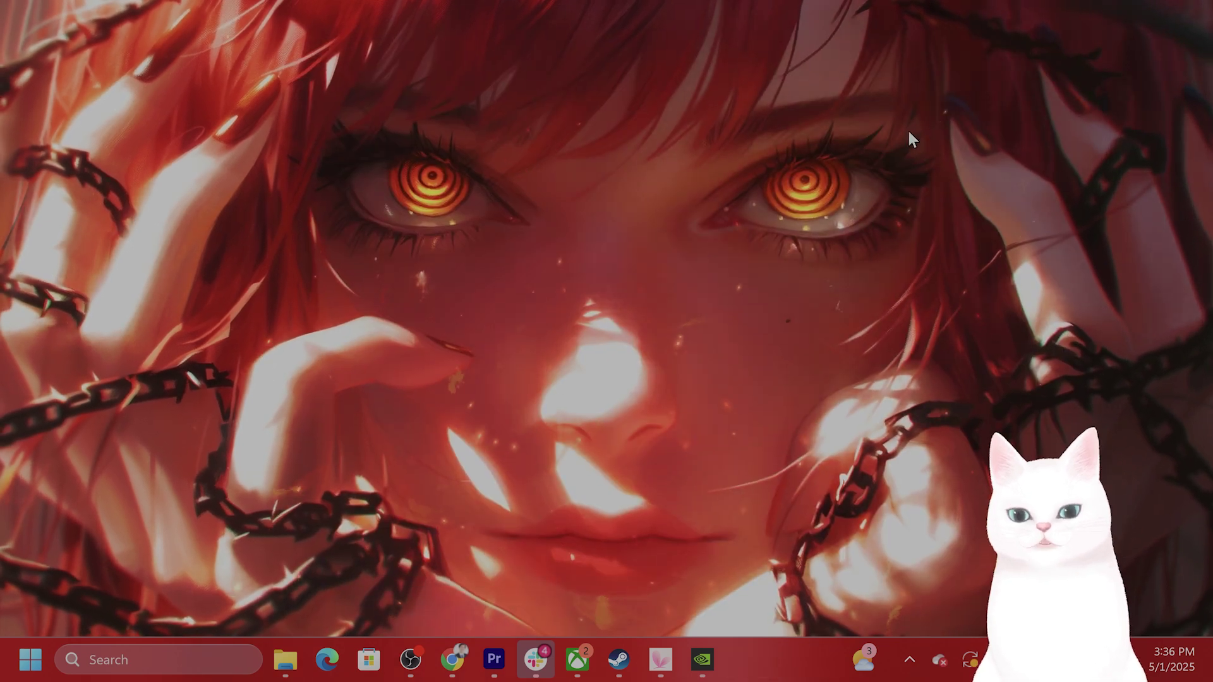
{"action": "left_click", "coordinate": [577, 659]}
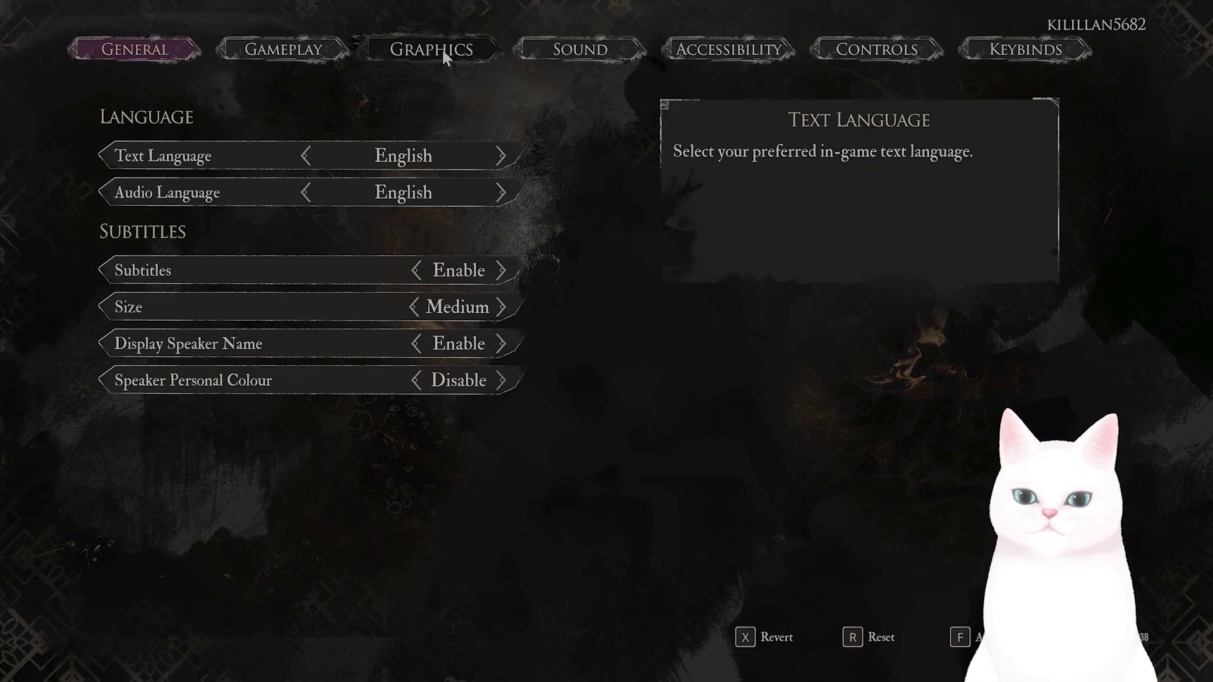
{"action": "left_click", "coordinate": [442, 49]}
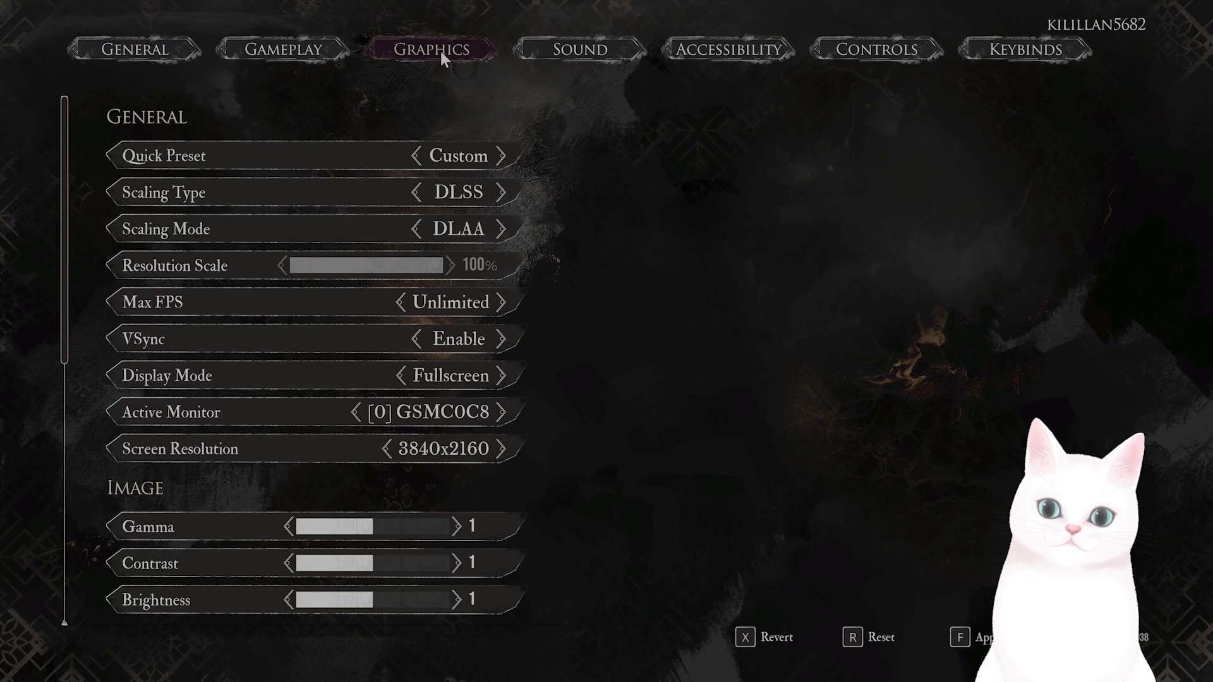
- Cycle the display mode through Windowed and Borderless Windowed, ending back on Fullscreen
{"action": "left_click", "coordinate": [410, 377]}
{"action": "left_click", "coordinate": [411, 377]}
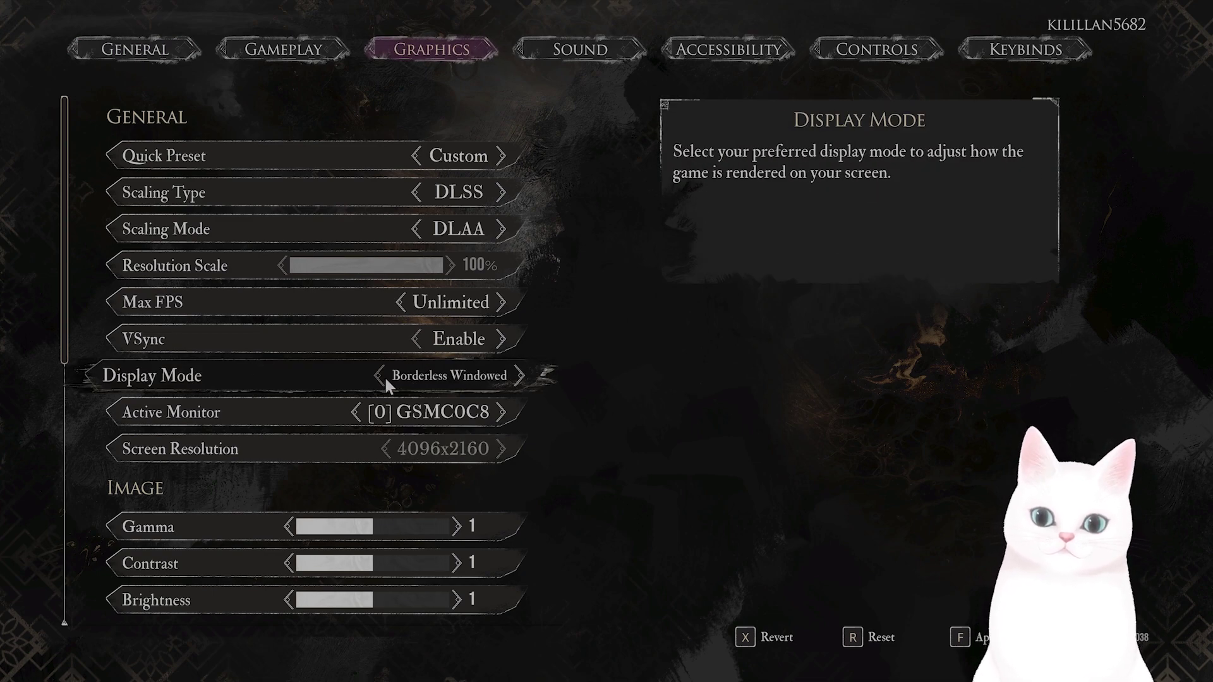
{"action": "left_click", "coordinate": [413, 381]}
{"action": "left_click", "coordinate": [413, 381]}
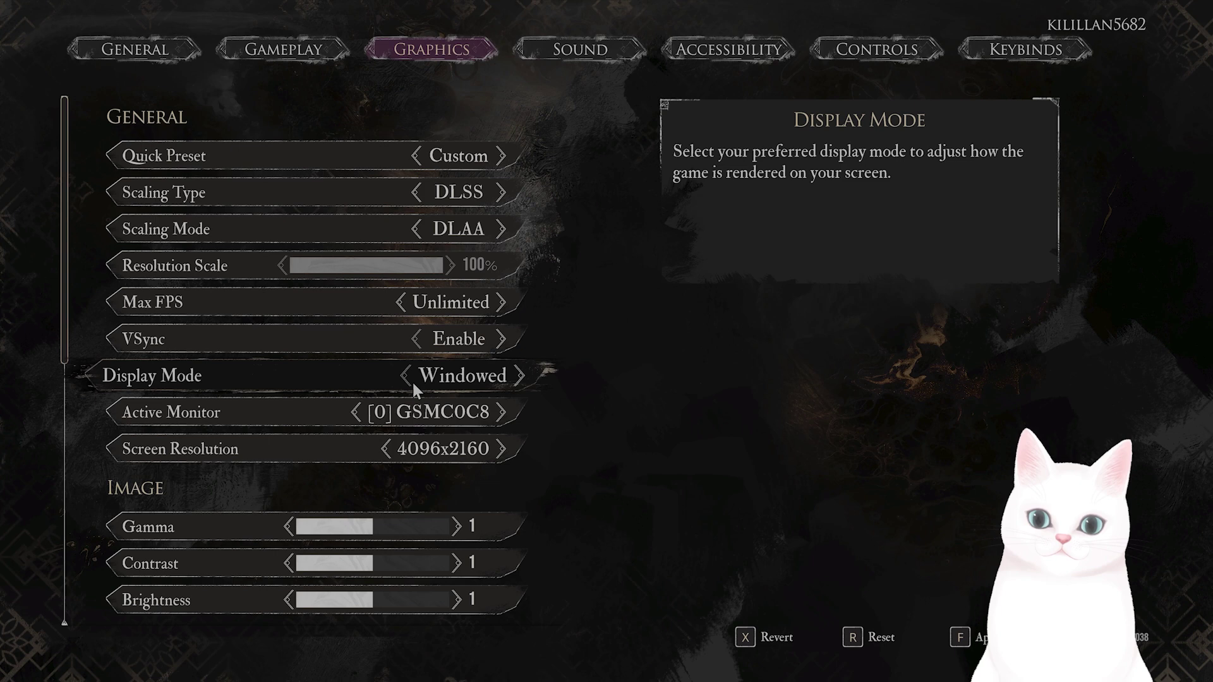
{"action": "left_click", "coordinate": [409, 379]}
{"action": "left_click", "coordinate": [379, 378]}
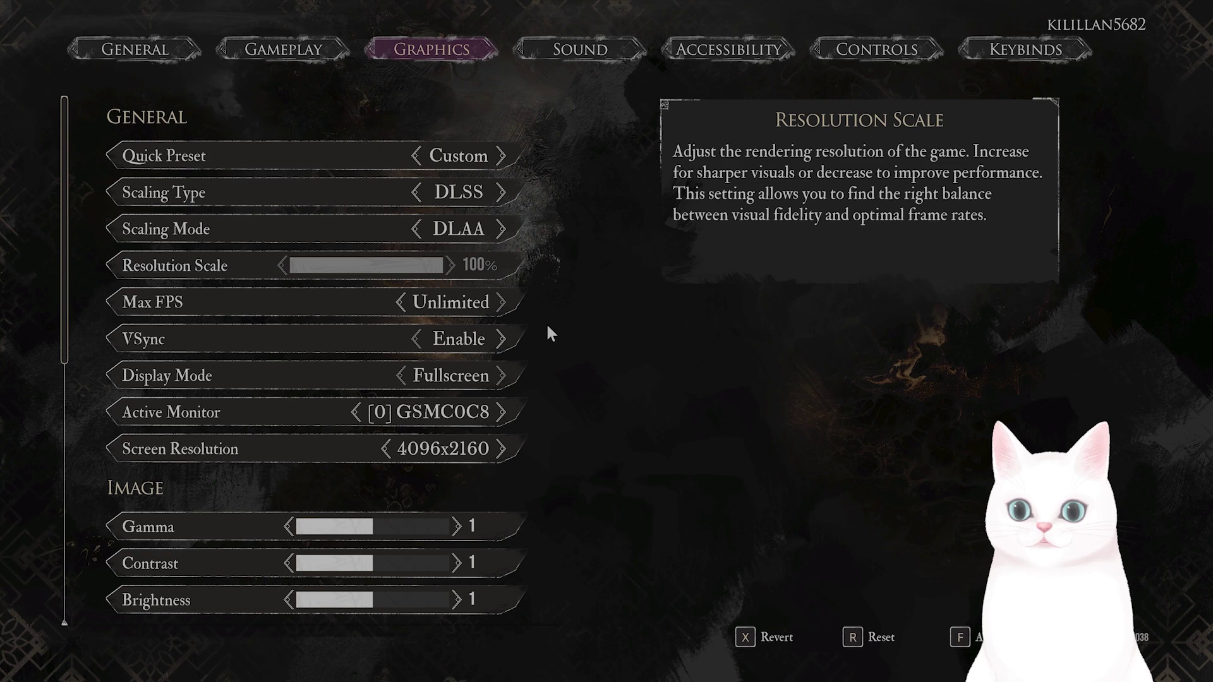
- In Rendering, try Shadows at High and Epic, then set it back to Medium
{"action": "scroll", "coordinate": [547, 327], "scroll_direction": "down", "scroll_amount": 10}
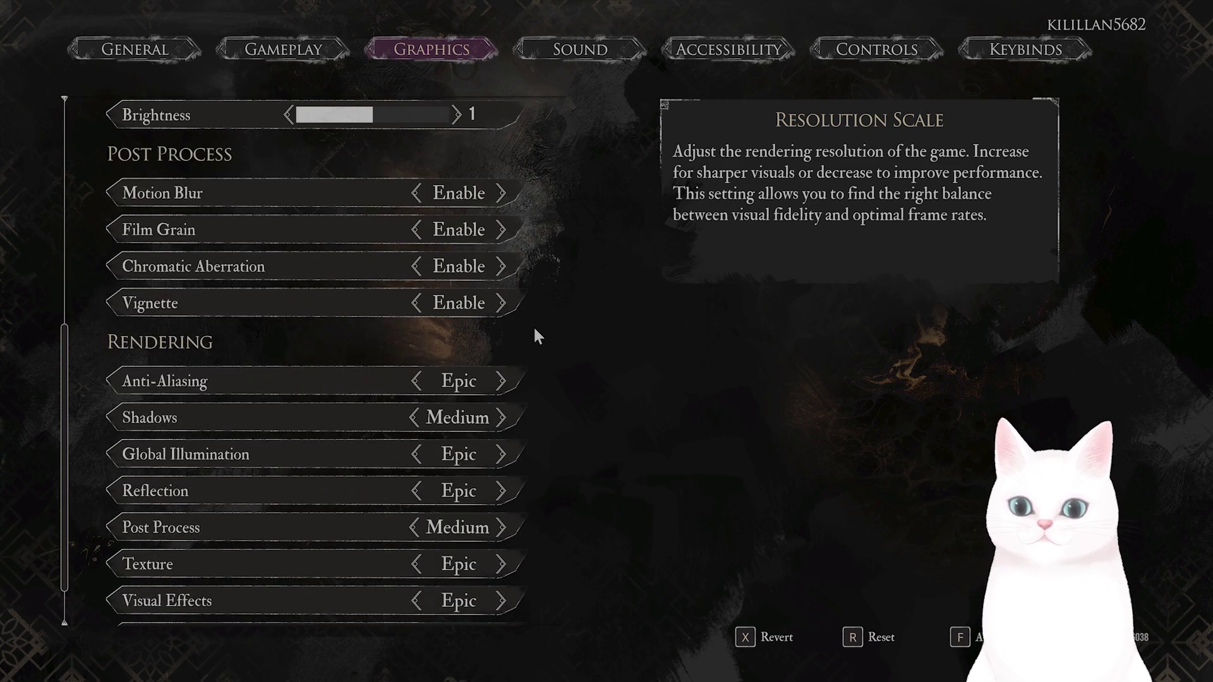
{"action": "scroll", "coordinate": [535, 331], "scroll_direction": "down", "scroll_amount": 1}
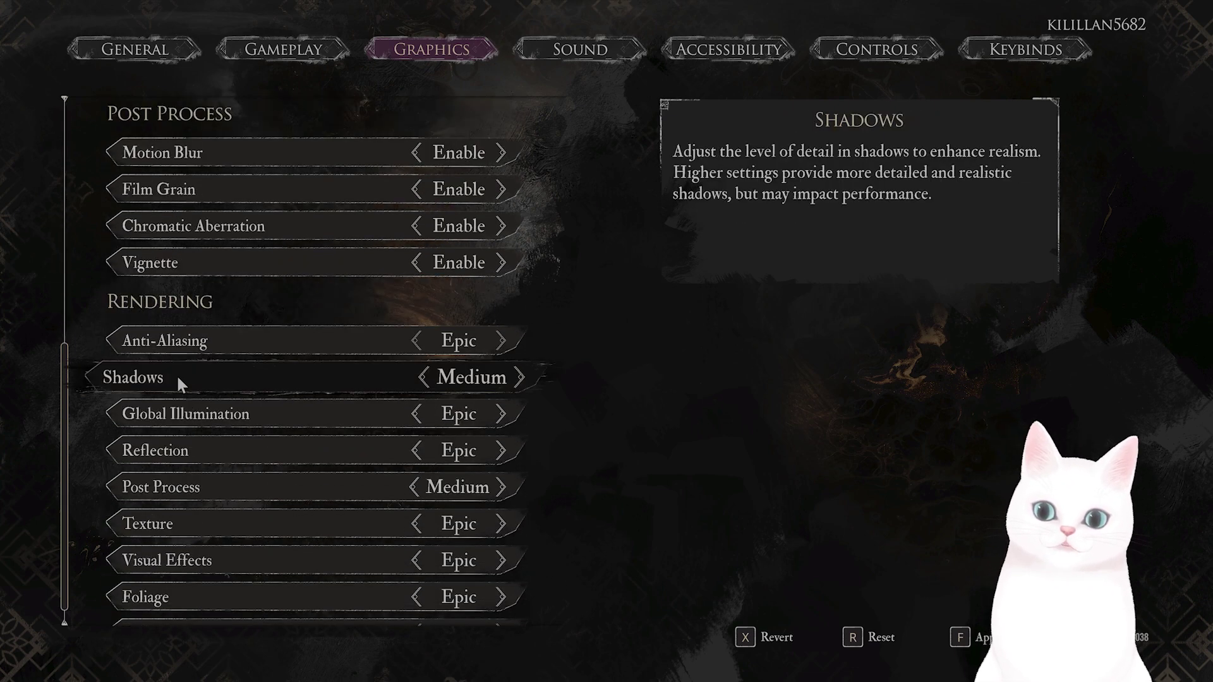
{"action": "left_click", "coordinate": [518, 379]}
{"action": "left_click", "coordinate": [518, 379]}
{"action": "left_click", "coordinate": [427, 379]}
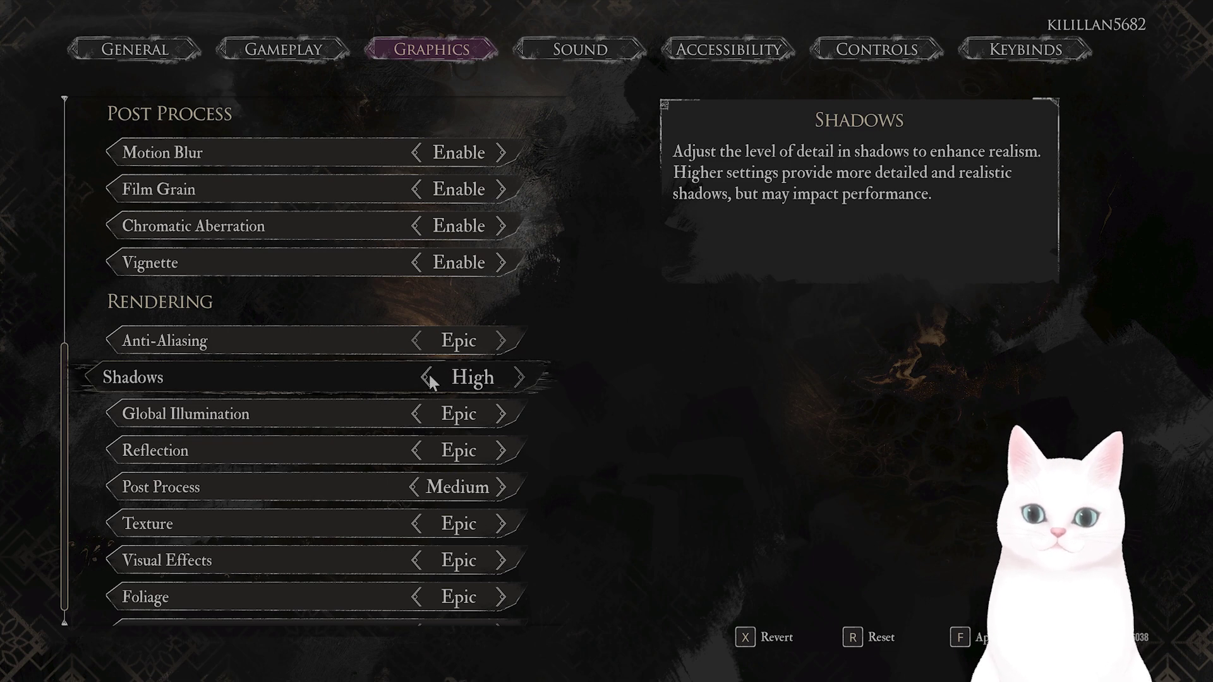
{"action": "left_click", "coordinate": [429, 381]}
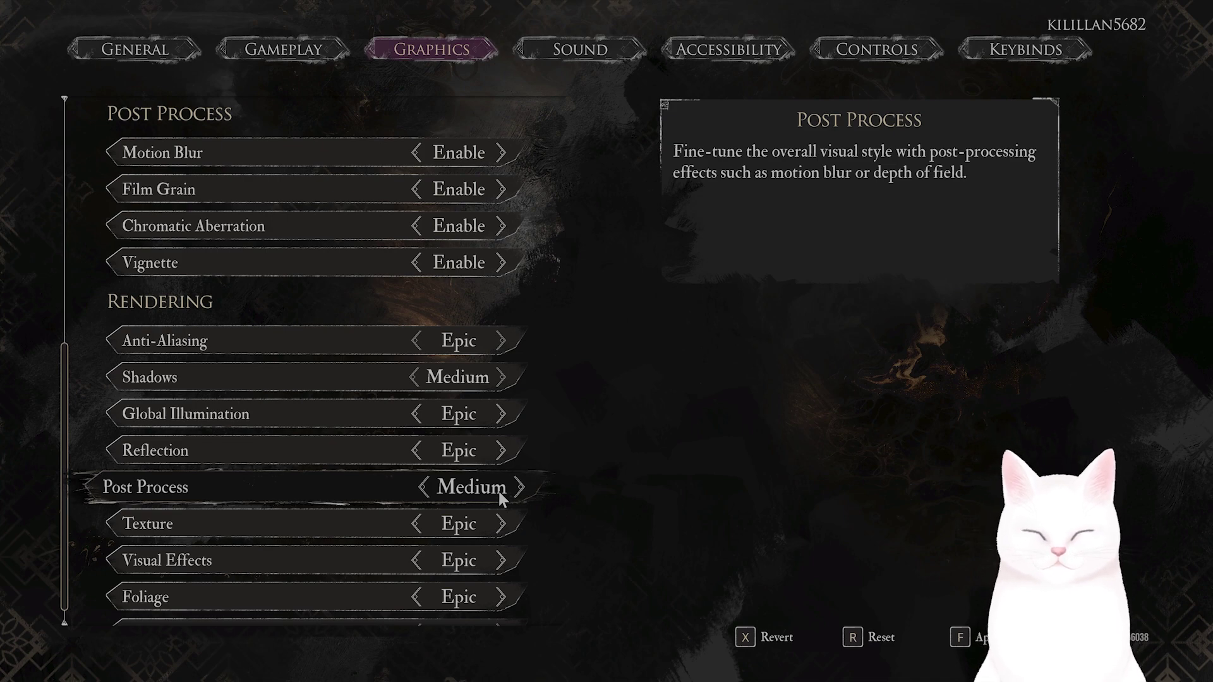
- Quit the game without saving the graphics changes and return to the Google Drive page
{"action": "key", "text": "Escape"}
{"action": "left_click", "coordinate": [643, 397]}
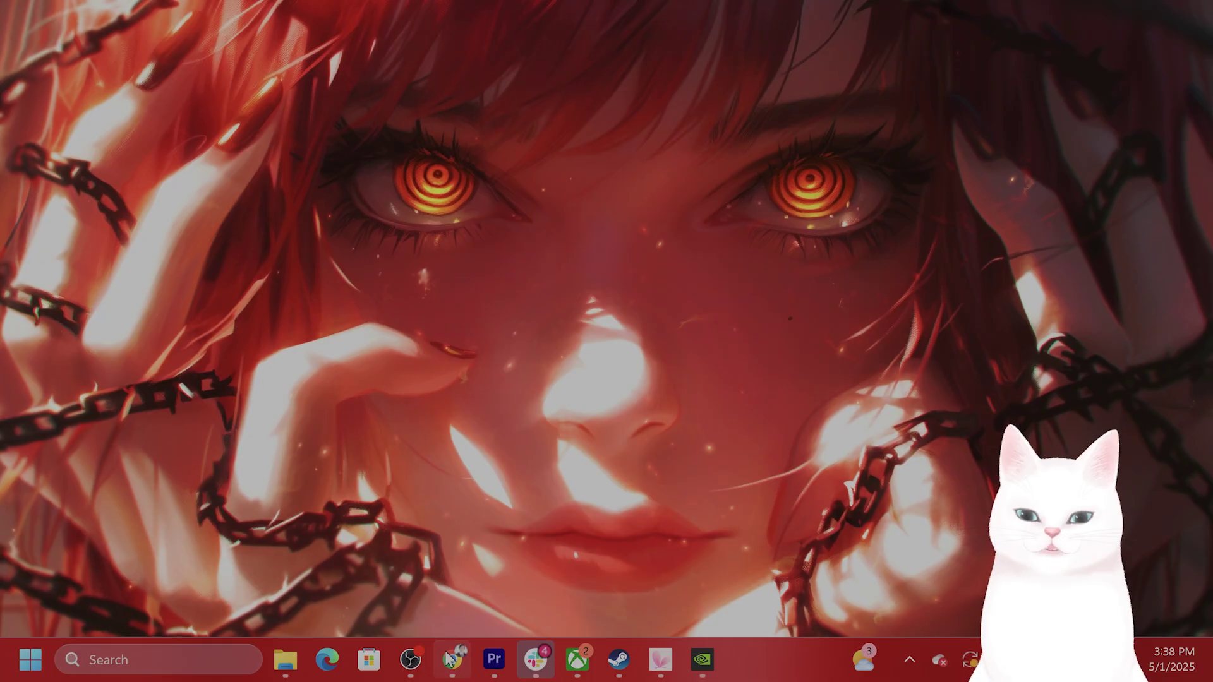
{"action": "left_click", "coordinate": [447, 659]}
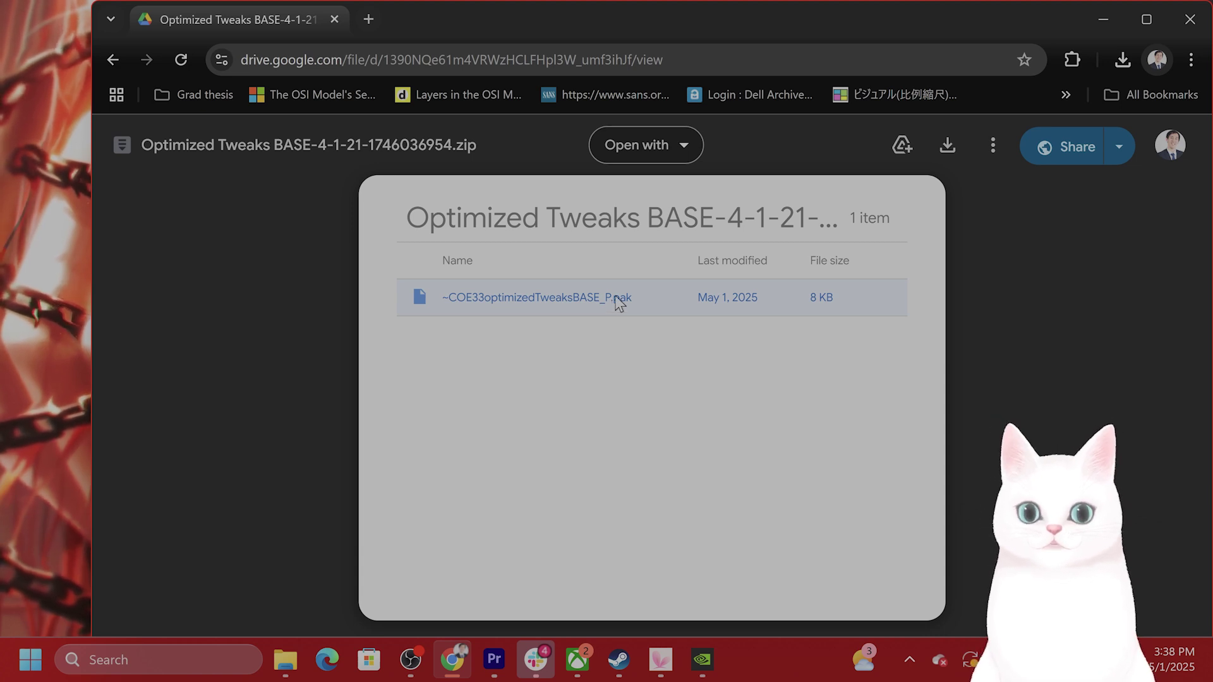
- Download the Optimized Tweaks BASE zip from Drive and show it in the Downloads folder
{"action": "left_click", "coordinate": [948, 148]}
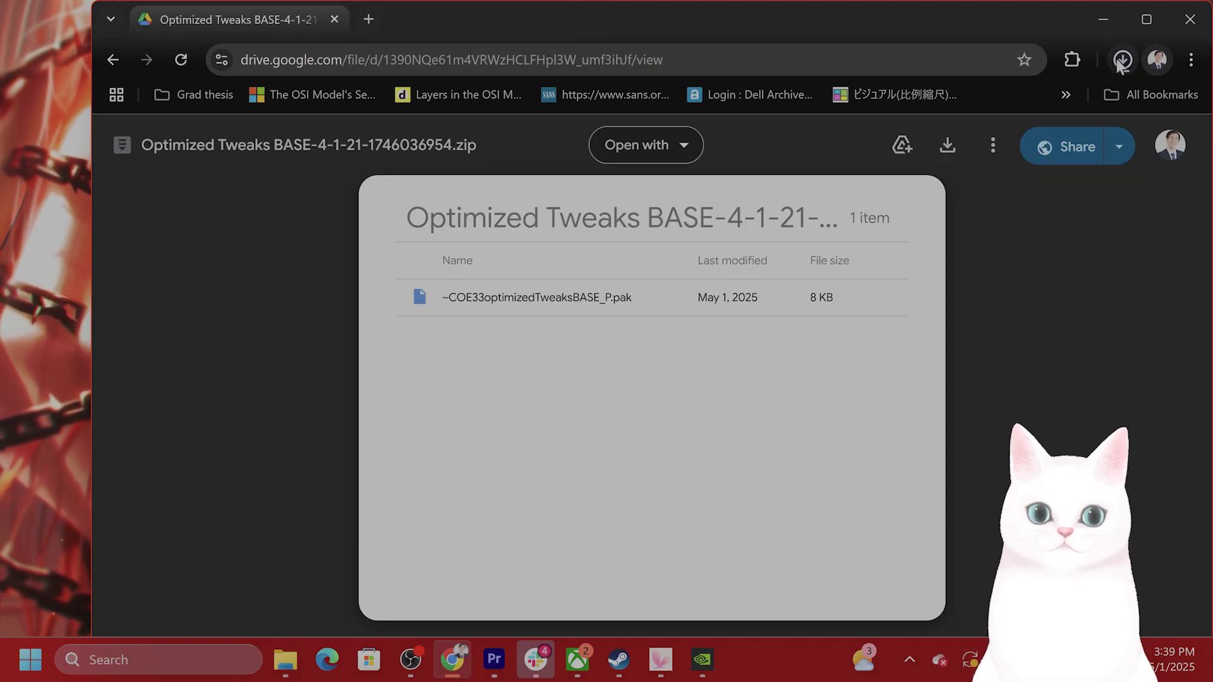
{"action": "left_click", "coordinate": [1122, 60]}
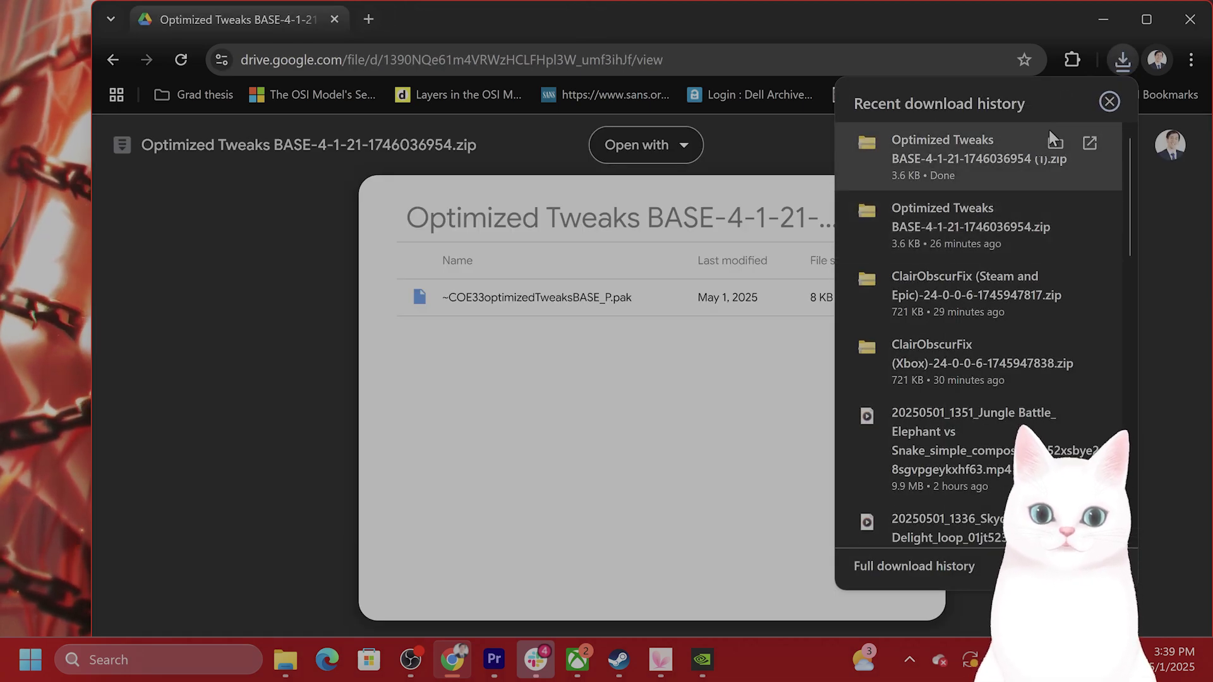
{"action": "left_click", "coordinate": [1054, 142]}
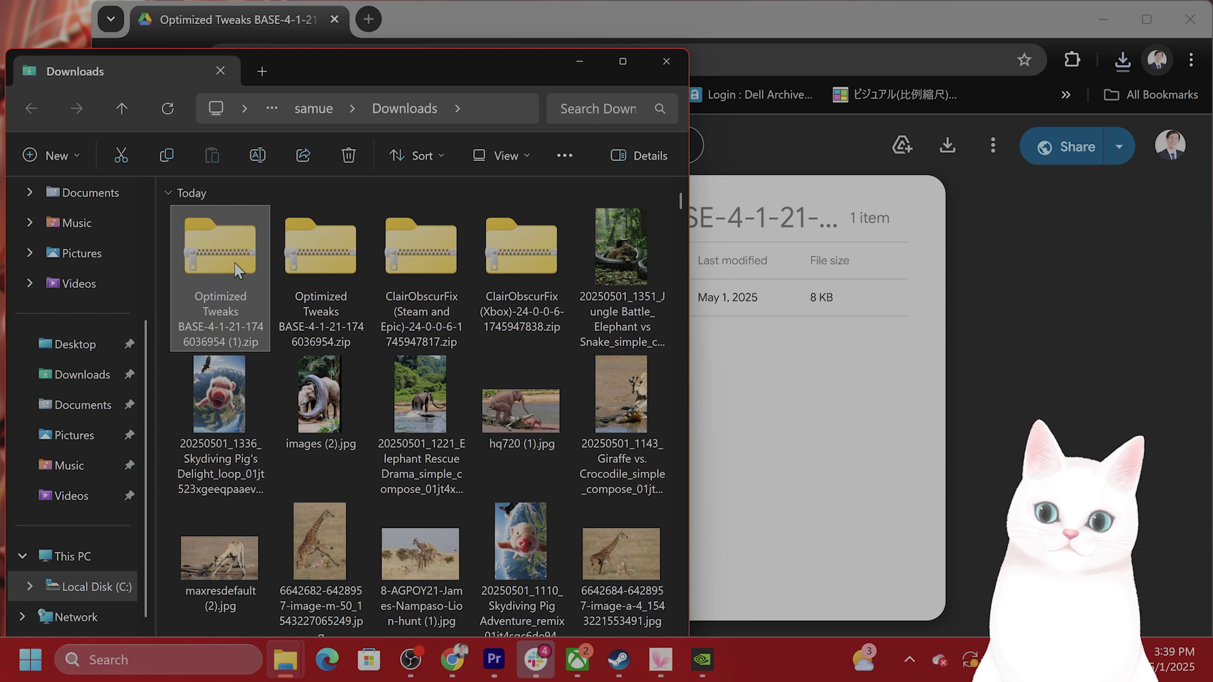
- Extract the newest Optimized Tweaks zip to its default folder
{"action": "right_click", "coordinate": [234, 263]}
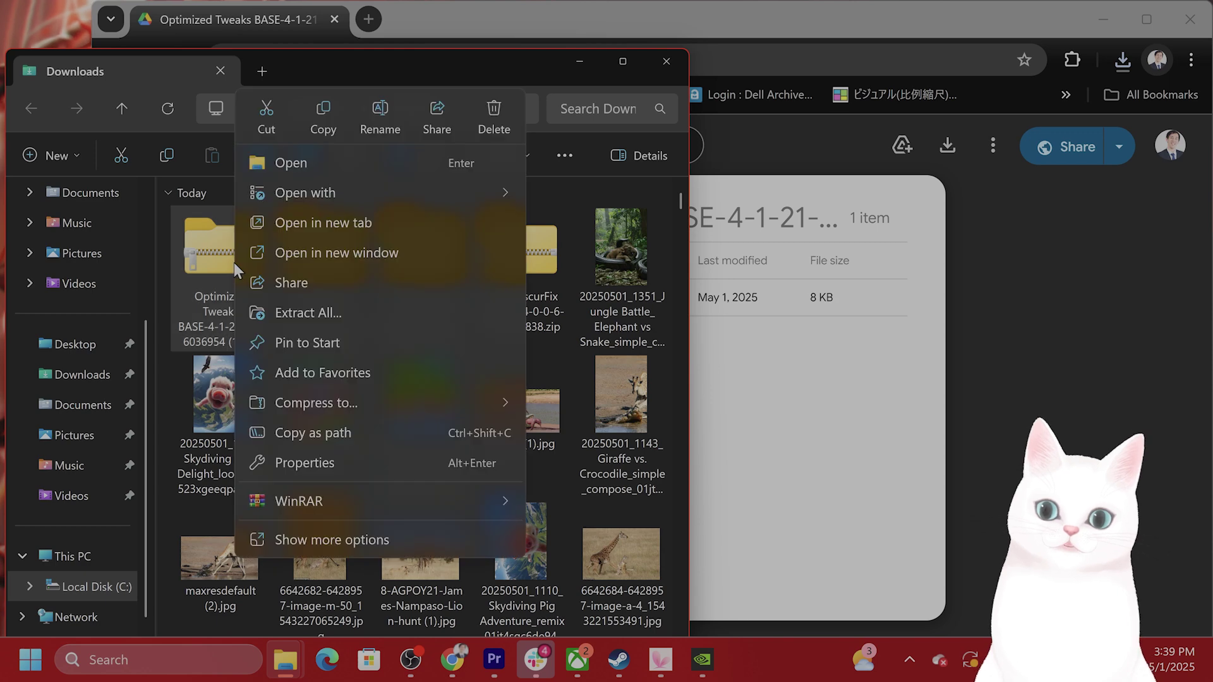
{"action": "left_click", "coordinate": [381, 305]}
{"action": "left_click", "coordinate": [768, 552]}
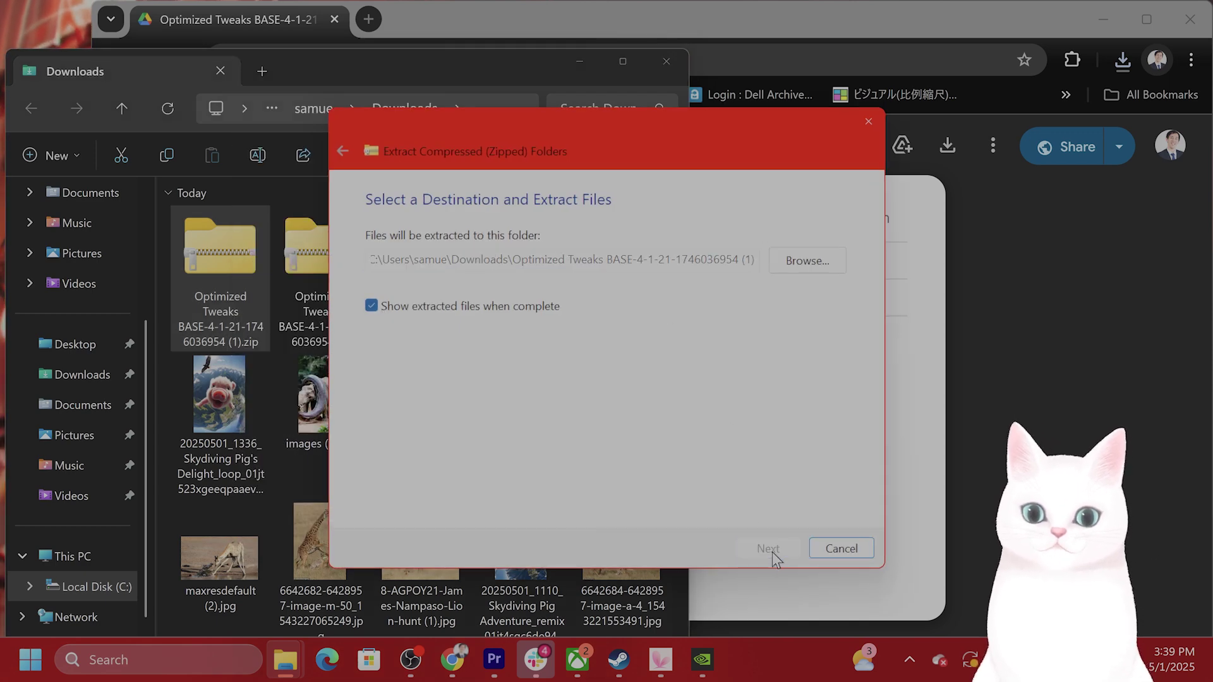
- Minimize the Downloads and Chrome windows, leaving the extracted folder and the Xbox game page showing
{"action": "left_click_drag", "start_coordinate": [322, 77], "coordinate": [803, 50]}
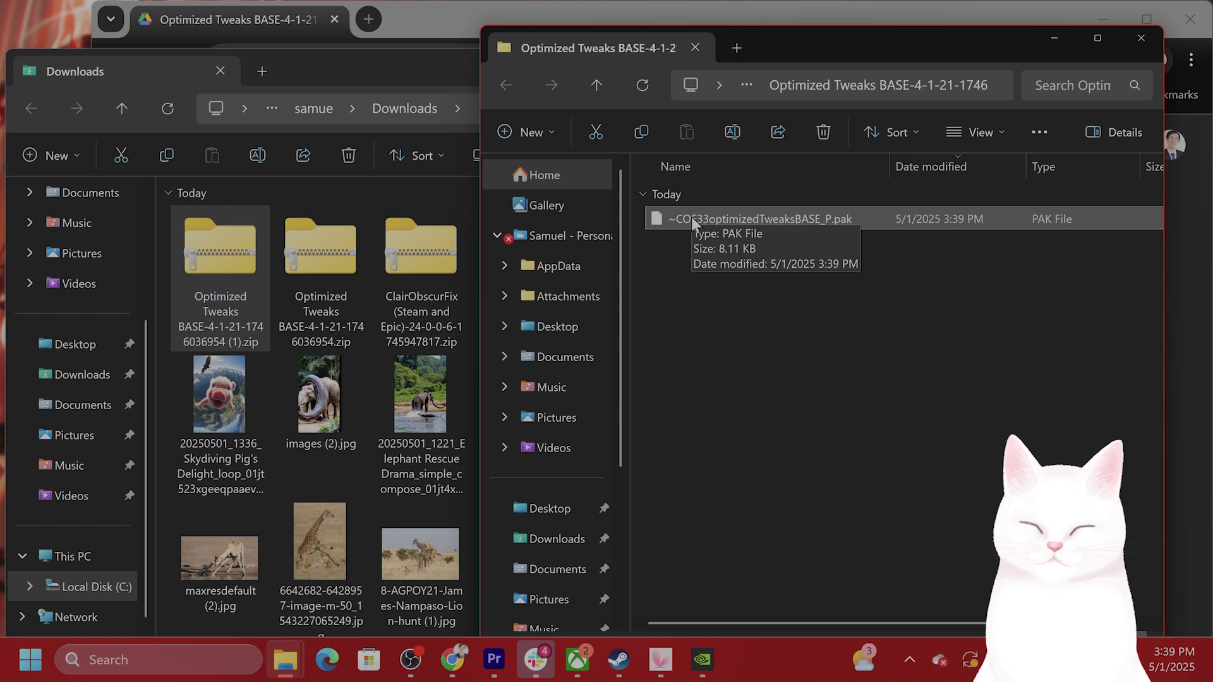
{"action": "left_click", "coordinate": [474, 79]}
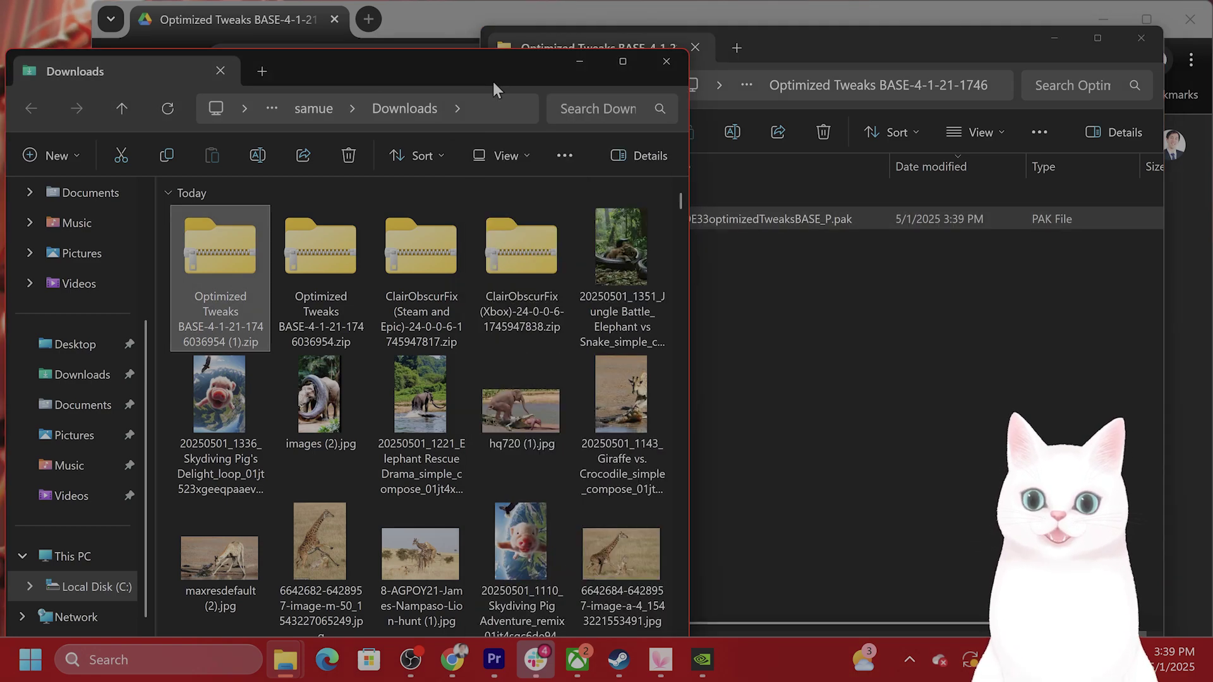
{"action": "left_click", "coordinate": [580, 61]}
{"action": "left_click", "coordinate": [1131, 20]}
{"action": "left_click", "coordinate": [1104, 17]}
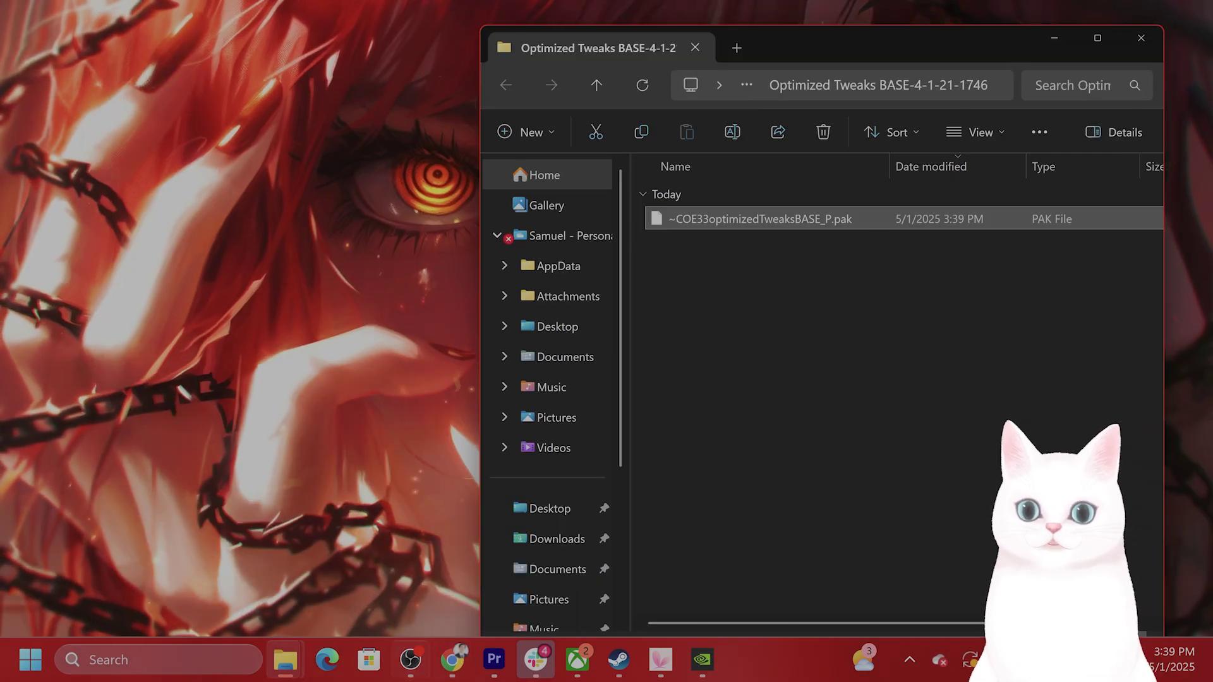
{"action": "left_click", "coordinate": [578, 659]}
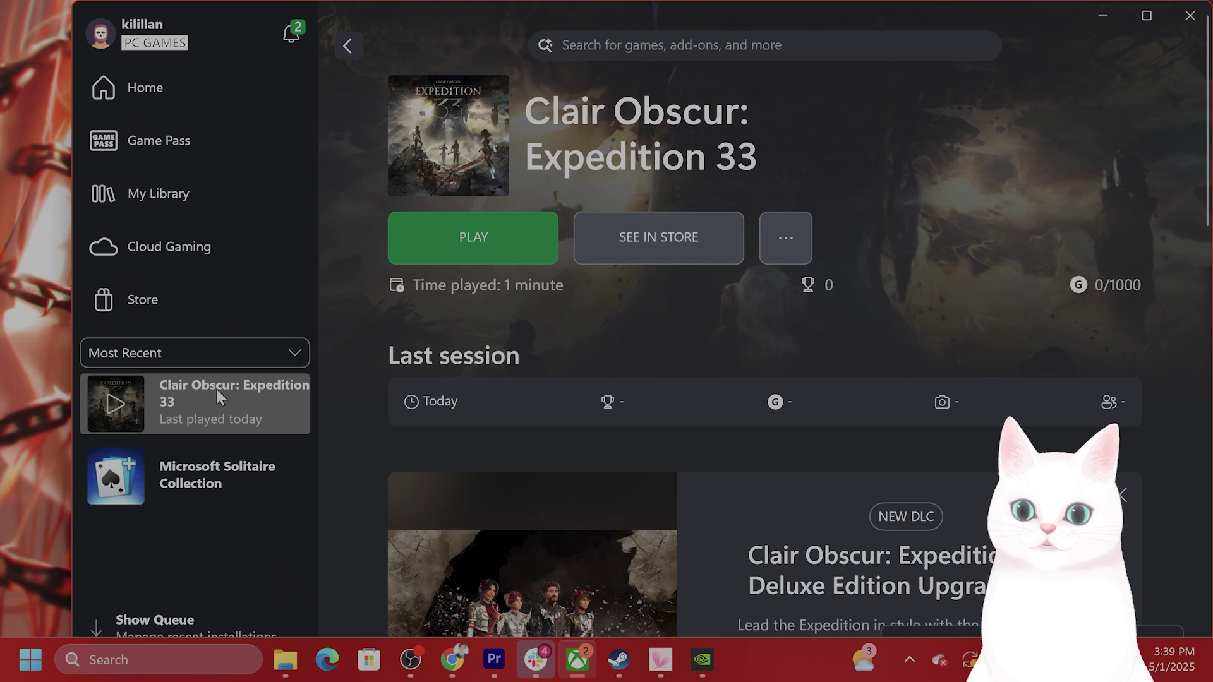
- Open Clair Obscur's XboxGames install folder from Manage > Files and place it beside the tweaks folder
{"action": "double_click", "coordinate": [1040, 28]}
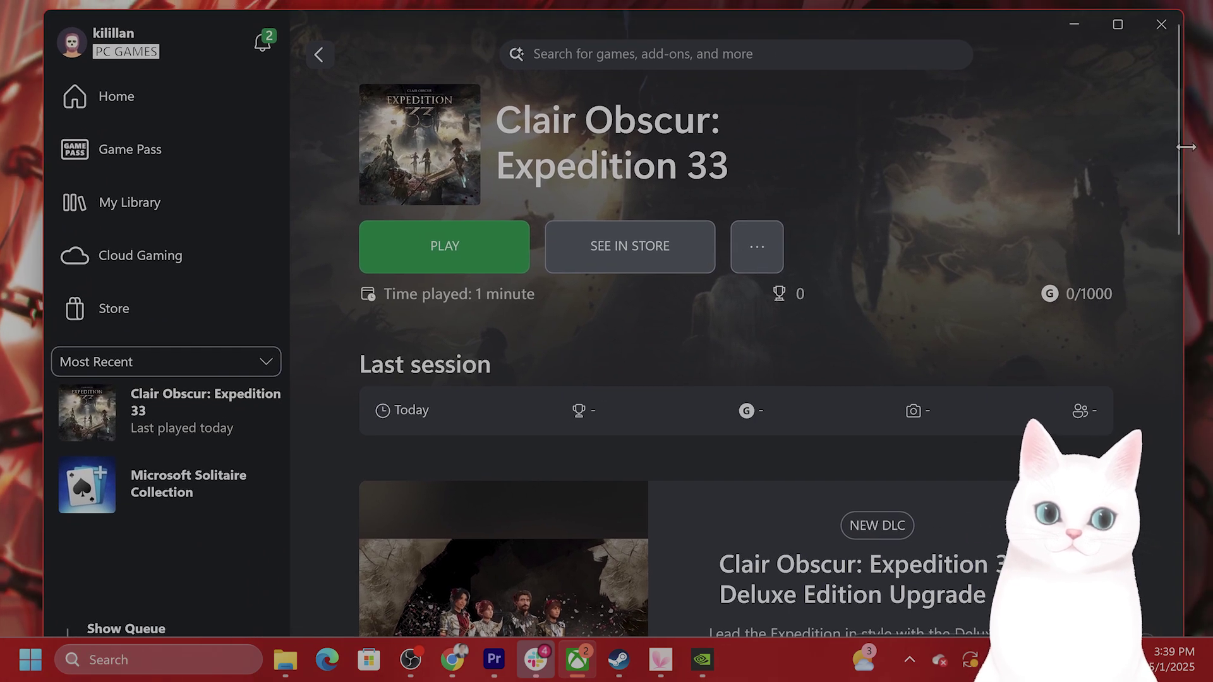
{"action": "left_click_drag", "start_coordinate": [1190, 175], "coordinate": [740, 175]}
{"action": "right_click", "coordinate": [169, 403]}
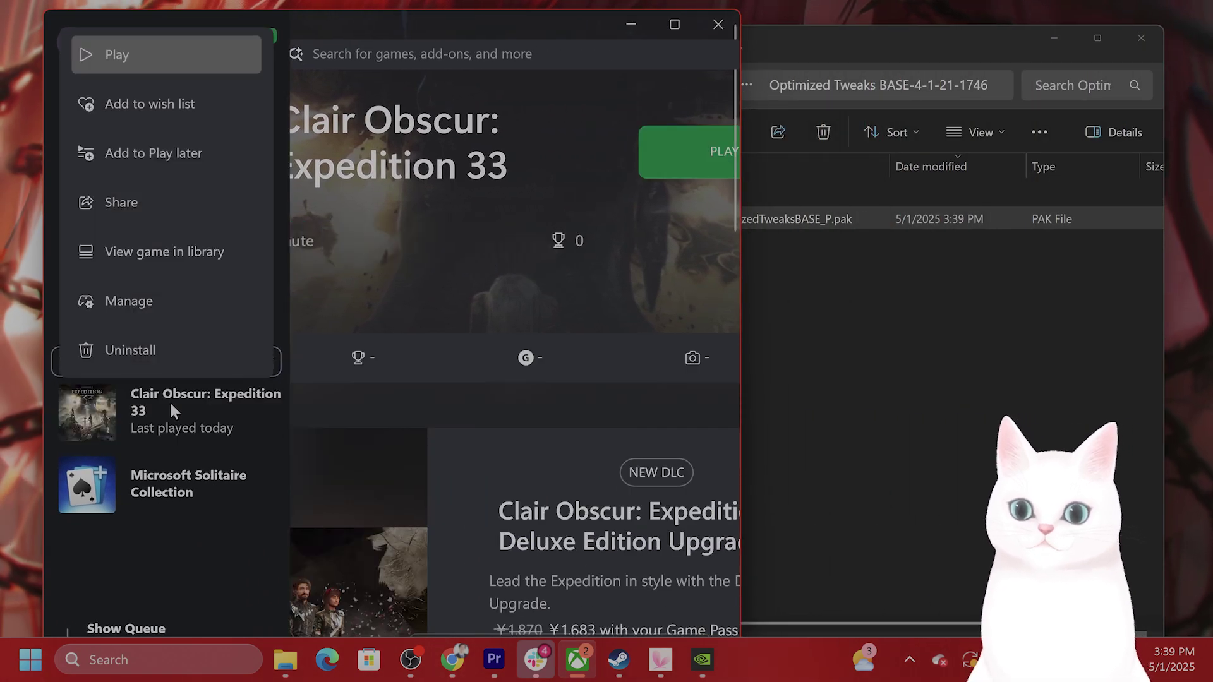
{"action": "left_click", "coordinate": [163, 301]}
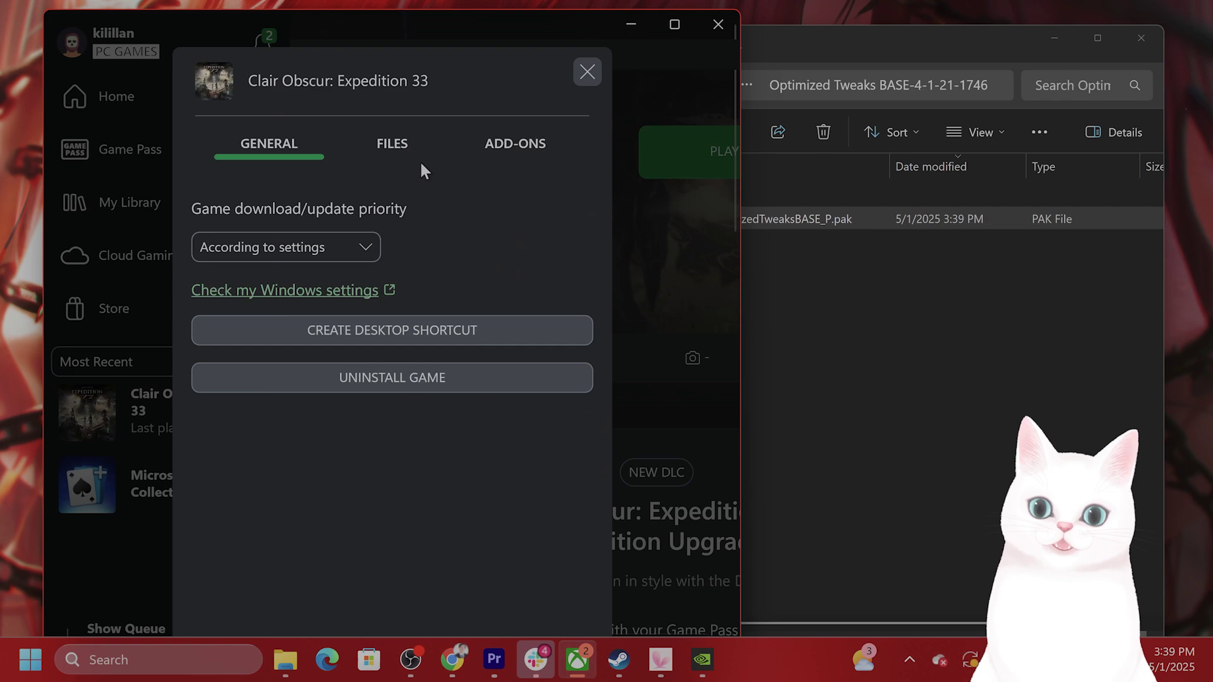
{"action": "left_click", "coordinate": [396, 148]}
{"action": "left_click", "coordinate": [495, 272]}
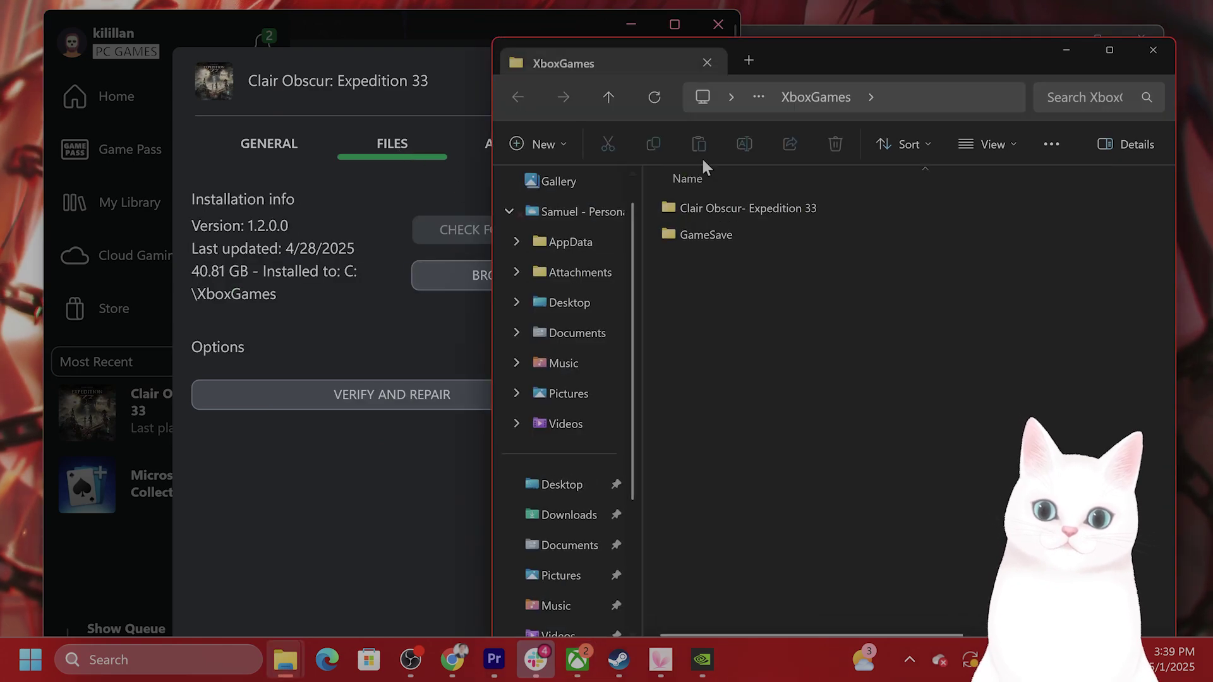
{"action": "left_click_drag", "start_coordinate": [883, 58], "coordinate": [447, 53]}
{"action": "left_click", "coordinate": [919, 52]}
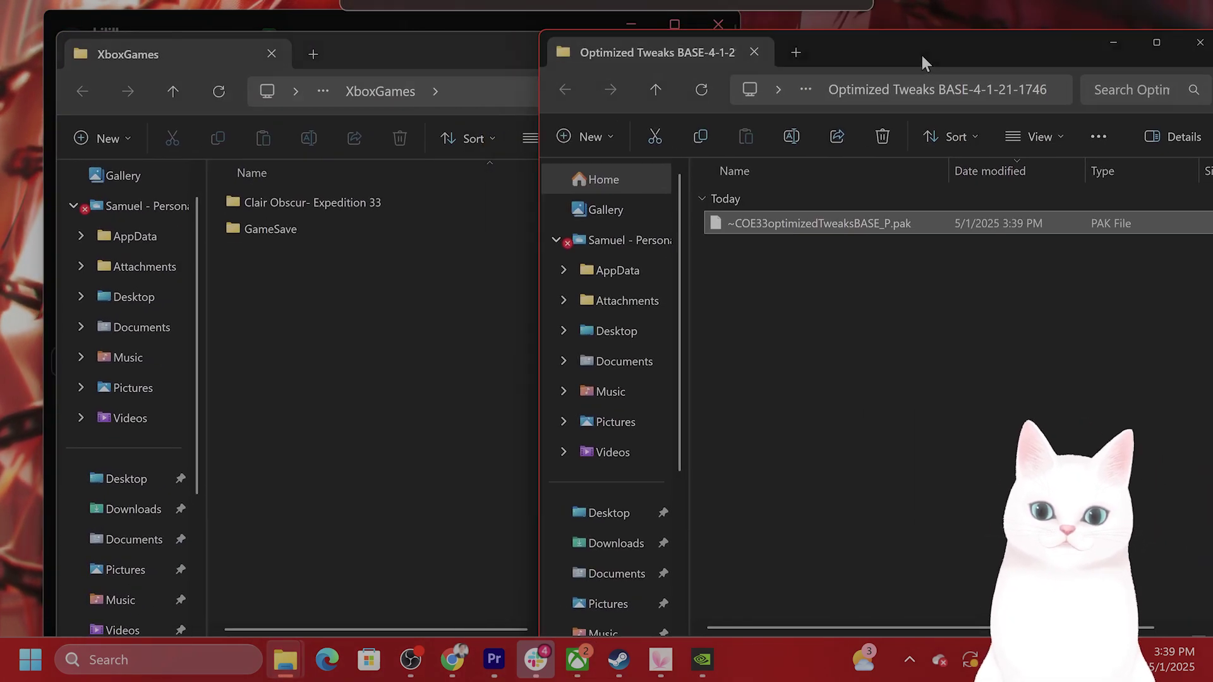
- Navigate the install folder down to Sandfall\Content\Paks
{"action": "double_click", "coordinate": [335, 201]}
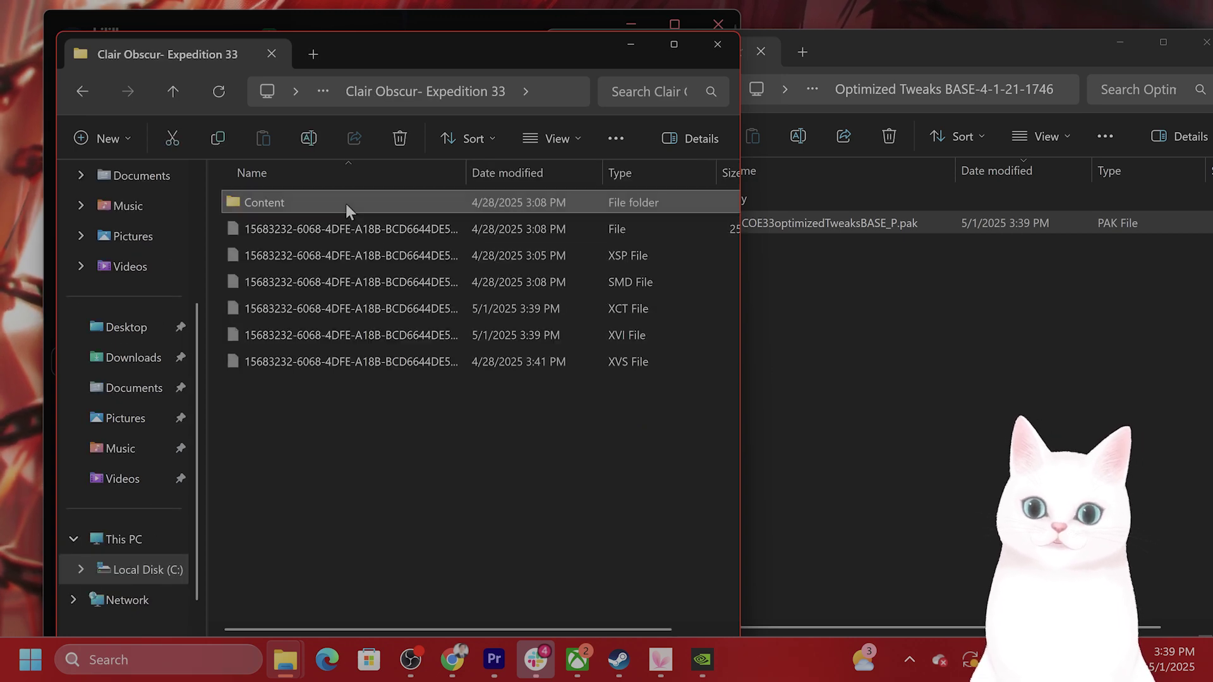
{"action": "double_click", "coordinate": [346, 203]}
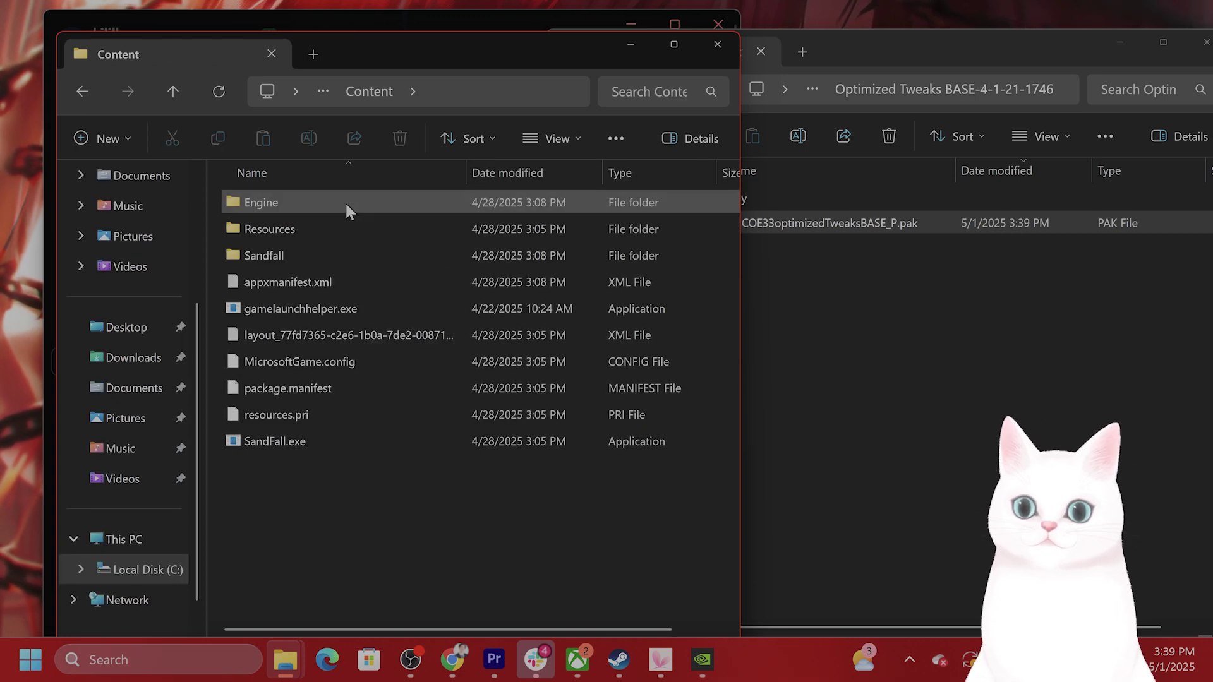
{"action": "double_click", "coordinate": [343, 254]}
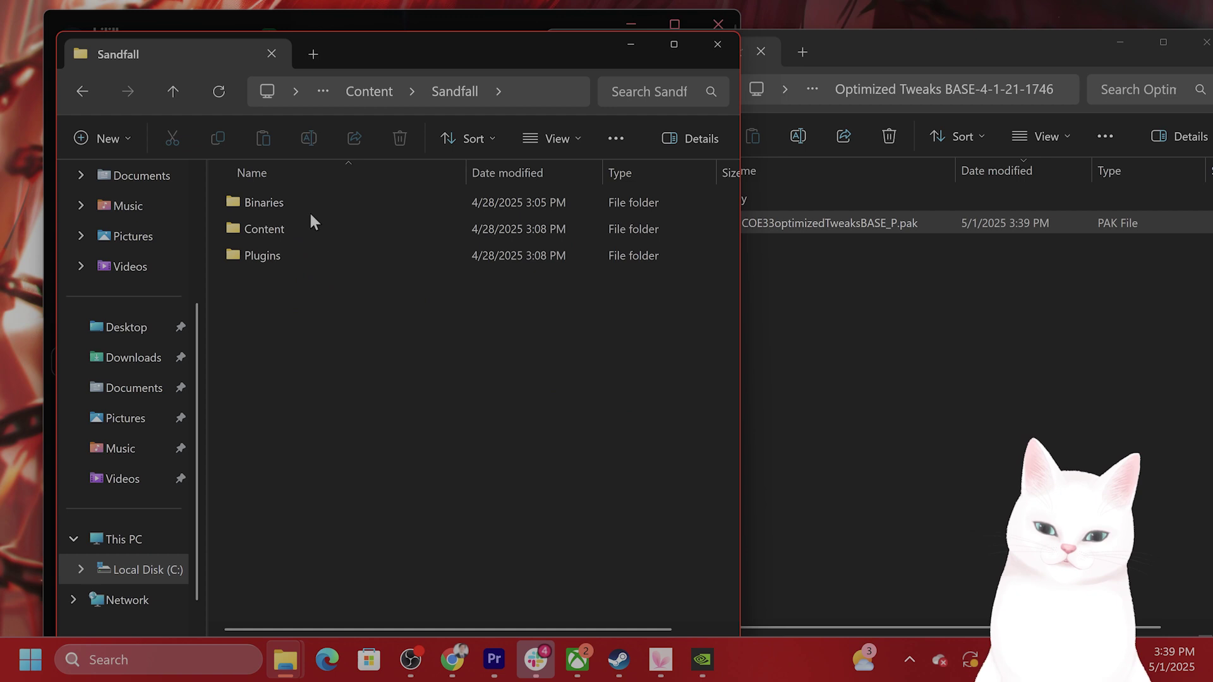
{"action": "left_click", "coordinate": [308, 230]}
{"action": "left_click", "coordinate": [309, 229]}
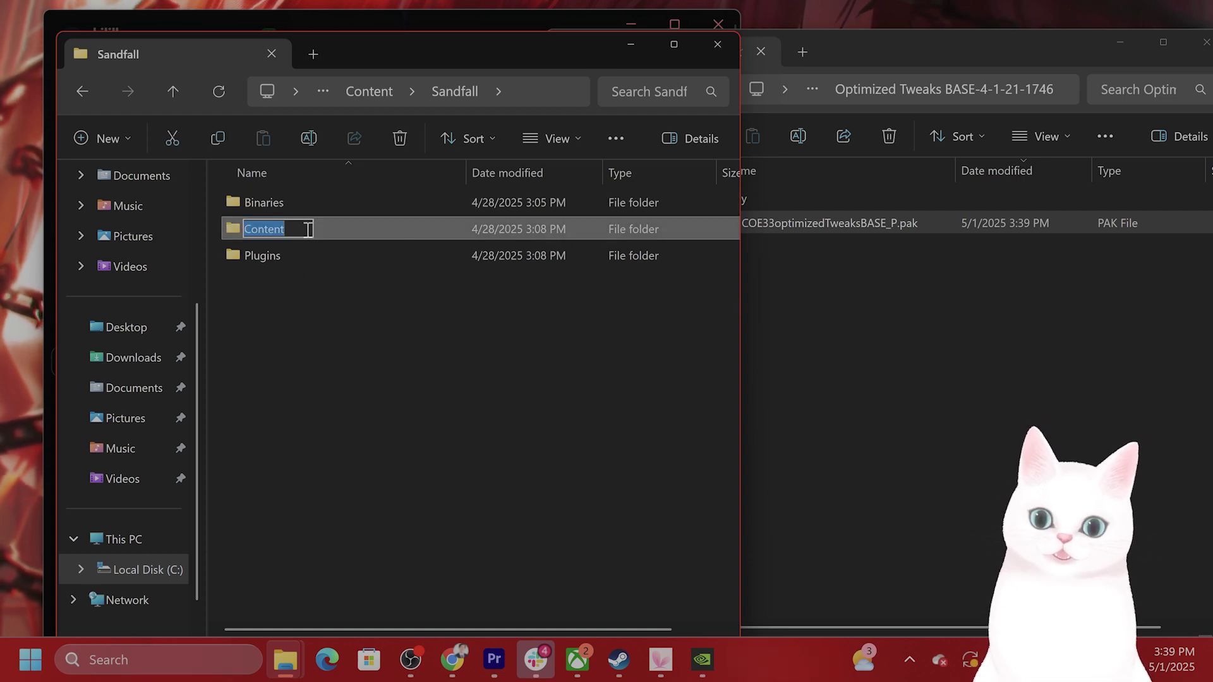
{"action": "double_click", "coordinate": [316, 225]}
{"action": "double_click", "coordinate": [293, 228]}
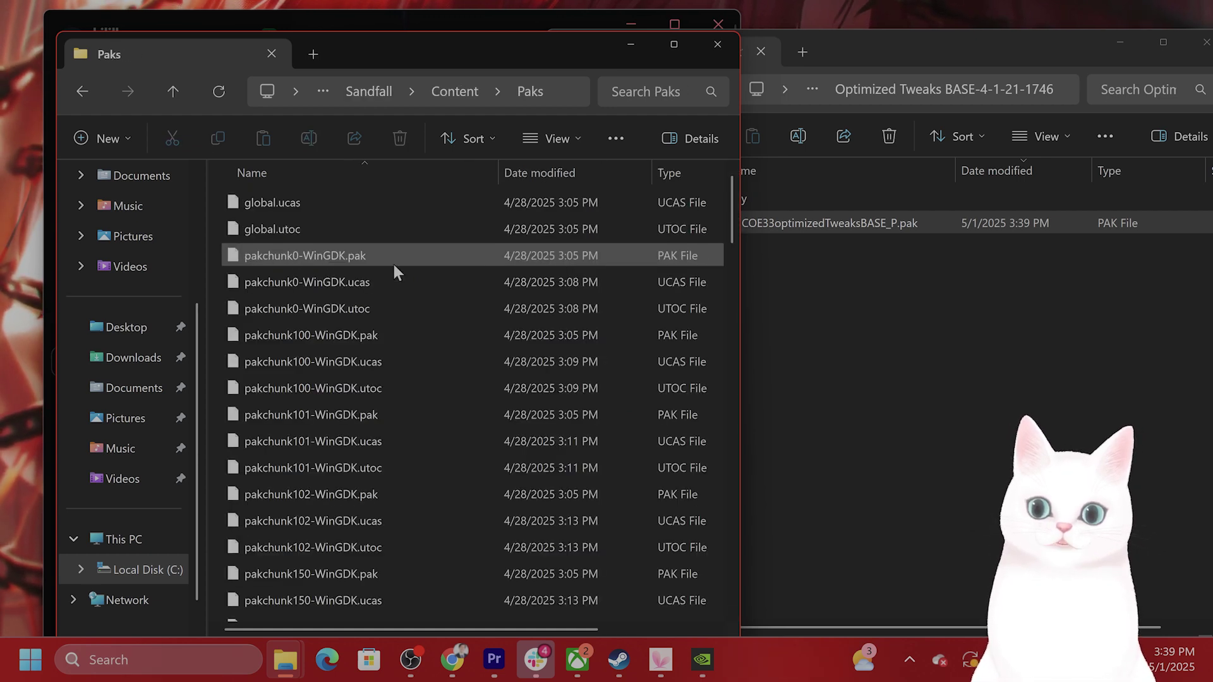
{"action": "scroll", "coordinate": [498, 299], "scroll_direction": "down", "scroll_amount": 20}
{"action": "scroll", "coordinate": [495, 347], "scroll_direction": "up", "scroll_amount": 20}
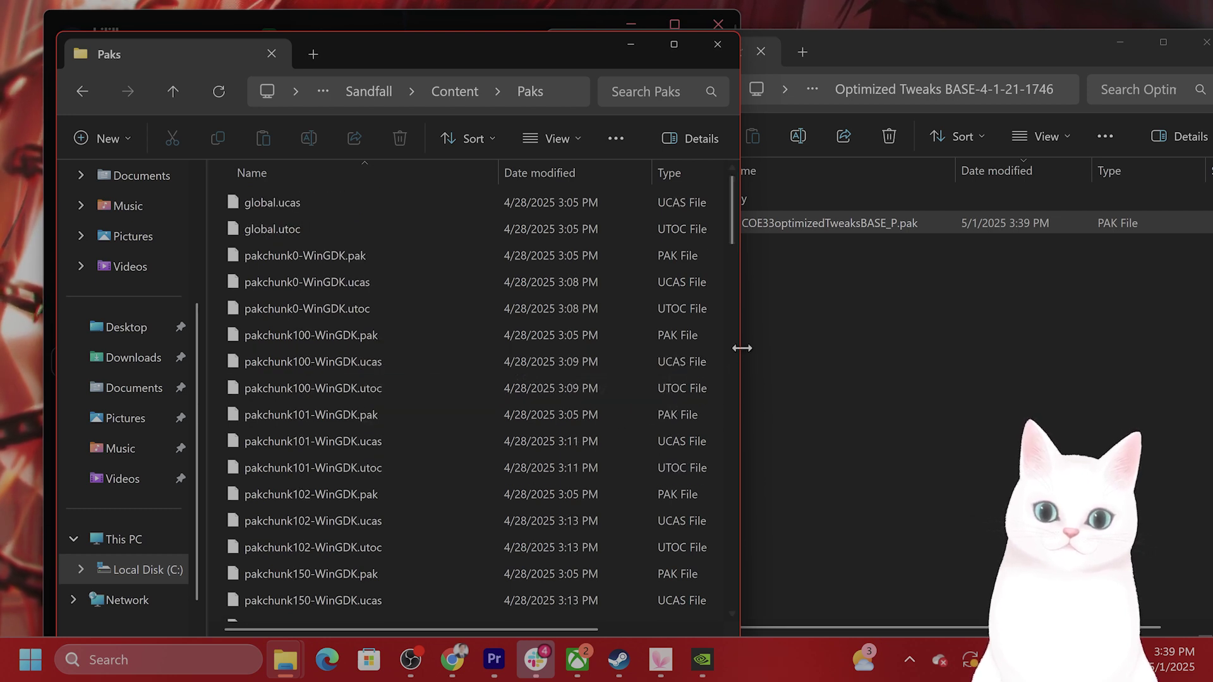
{"action": "left_click_drag", "start_coordinate": [742, 347], "coordinate": [779, 338]}
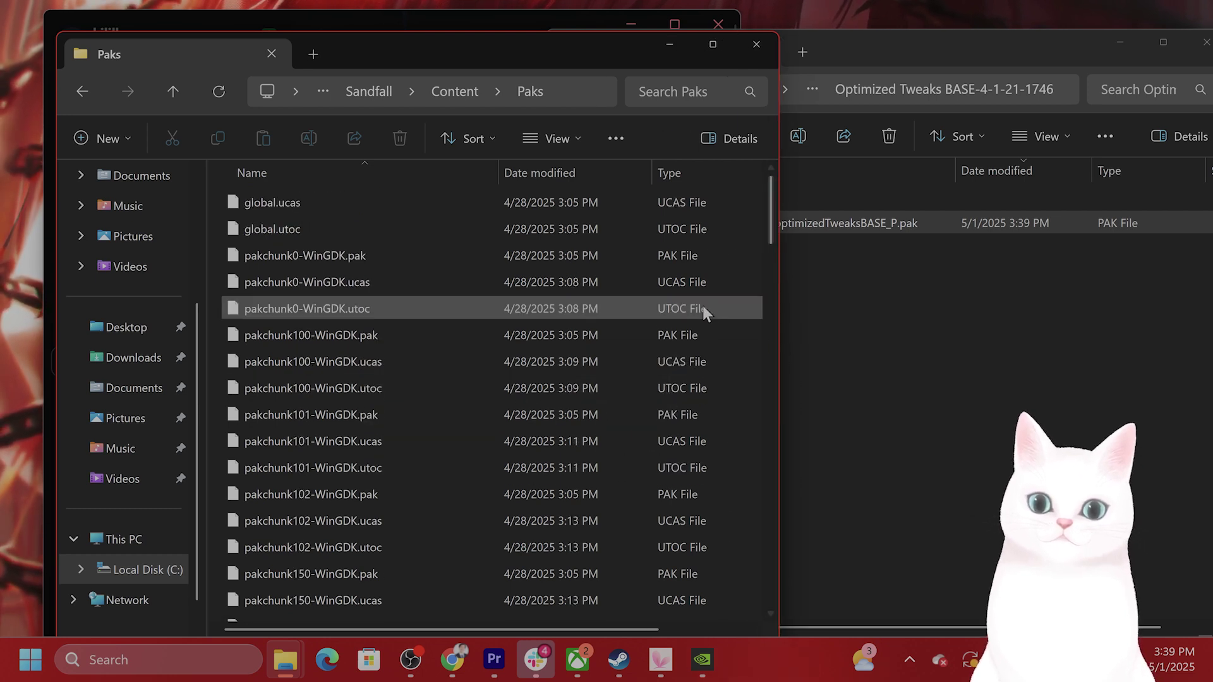
- Create a new folder named 'mods' inside Paks and enter it
{"action": "right_click", "coordinate": [743, 200]}
{"action": "mouse_move", "coordinate": [859, 325]}
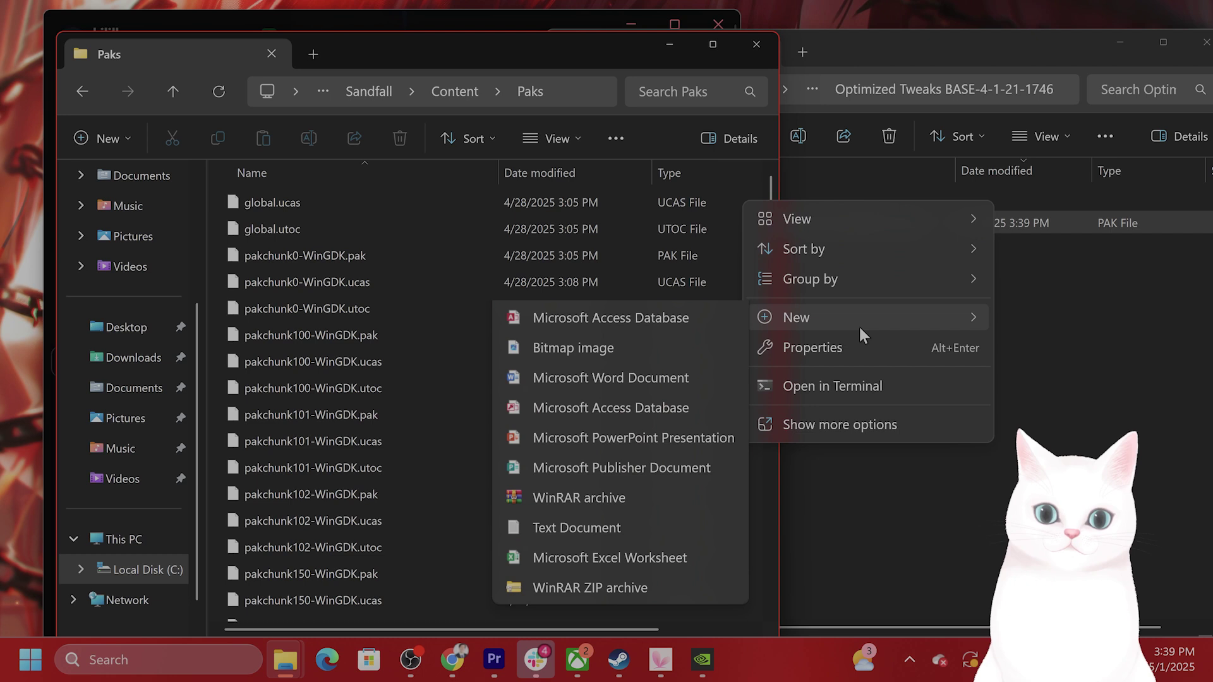
{"action": "left_click", "coordinate": [656, 317]}
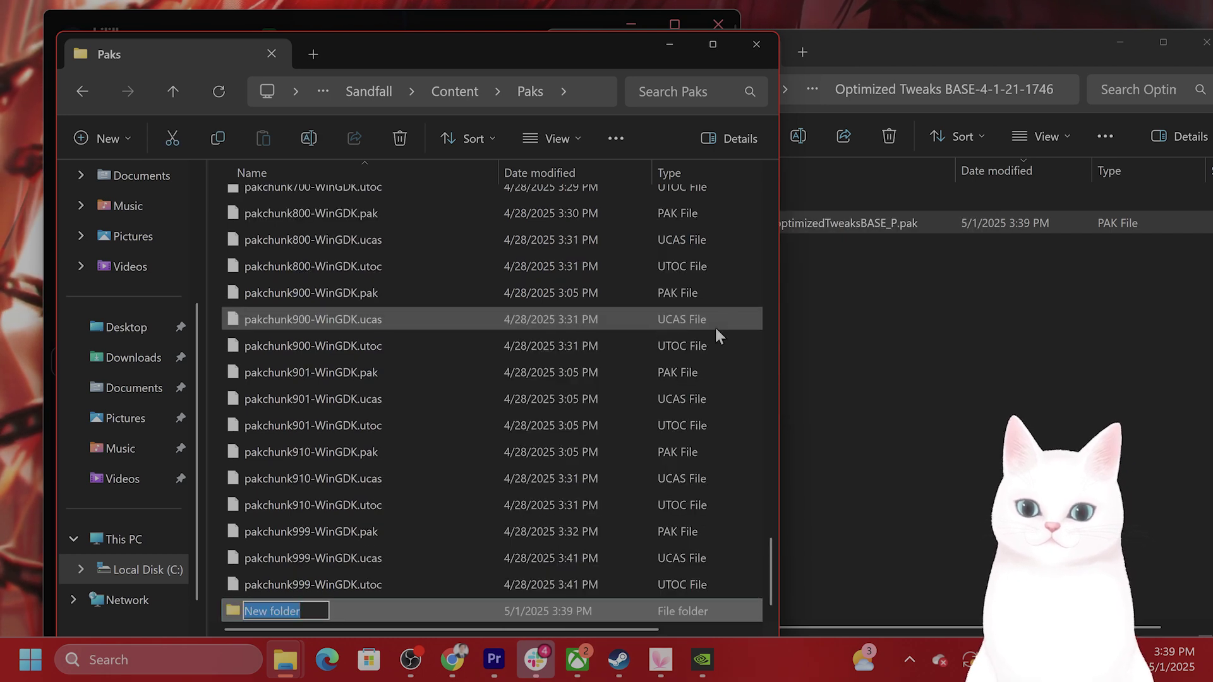
{"action": "type", "text": "mods"}
{"action": "key", "text": "Return"}
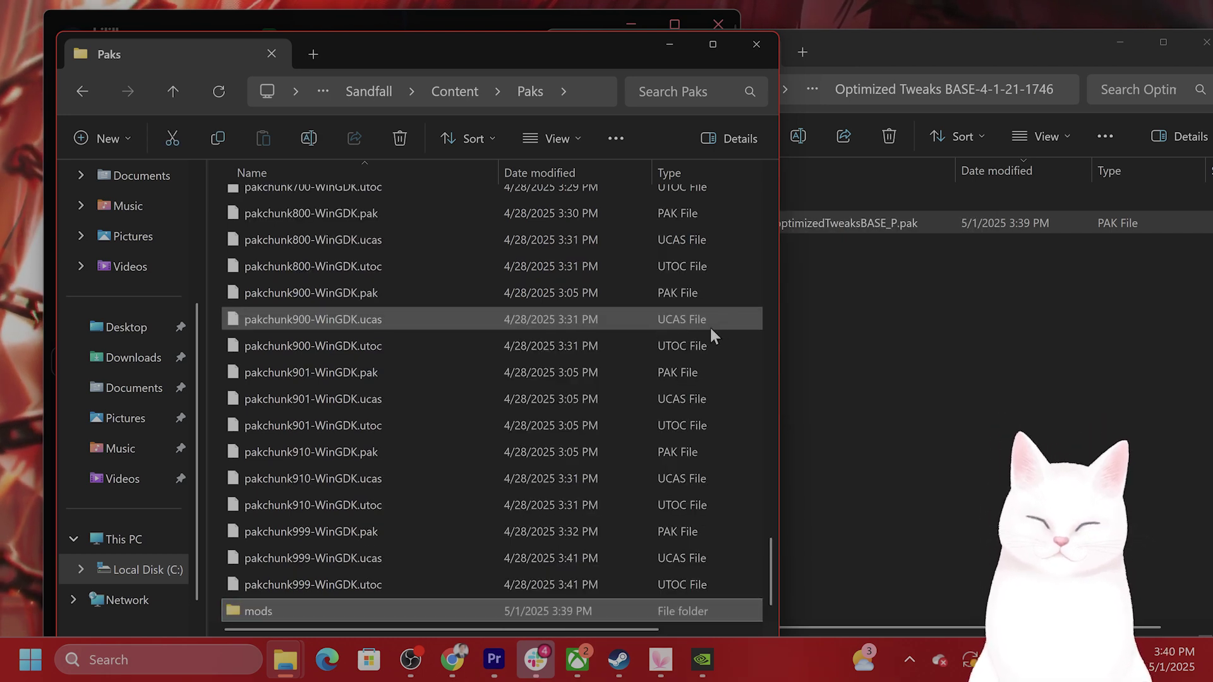
{"action": "double_click", "coordinate": [298, 613]}
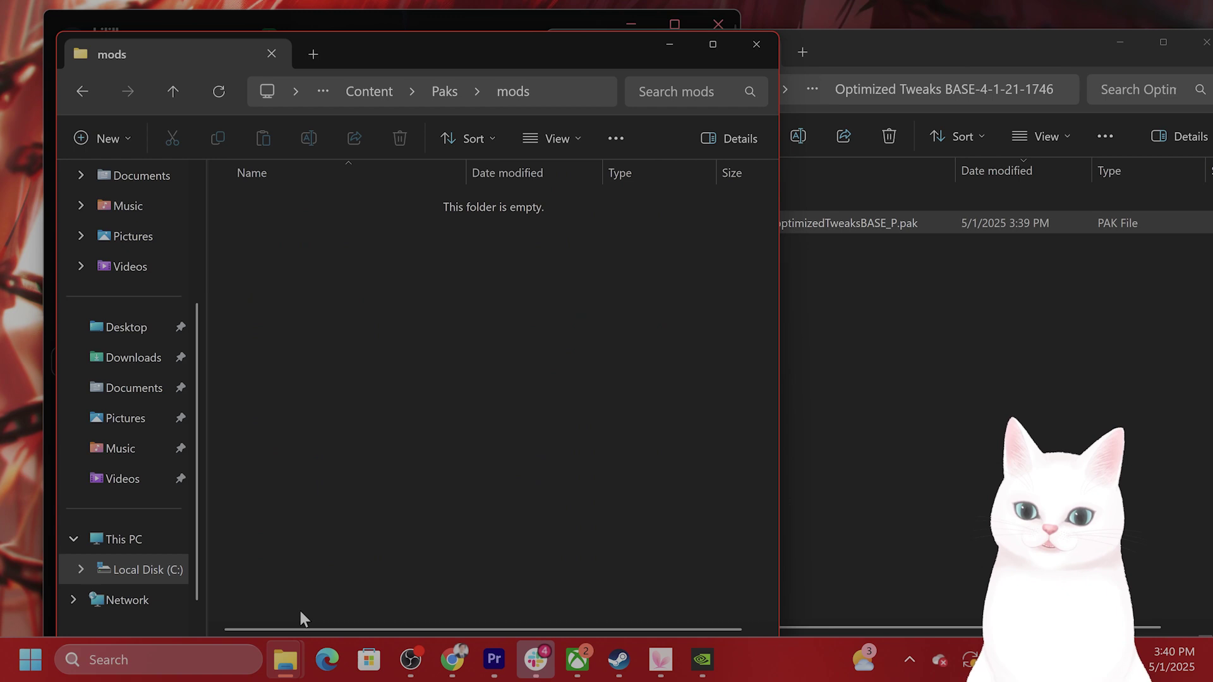
- Move ~COE33optimizedTweaksBASE_P.pak into the mods folder, then close the Explorer windows
{"action": "left_click", "coordinate": [914, 308]}
{"action": "left_click_drag", "start_coordinate": [862, 221], "coordinate": [365, 281]}
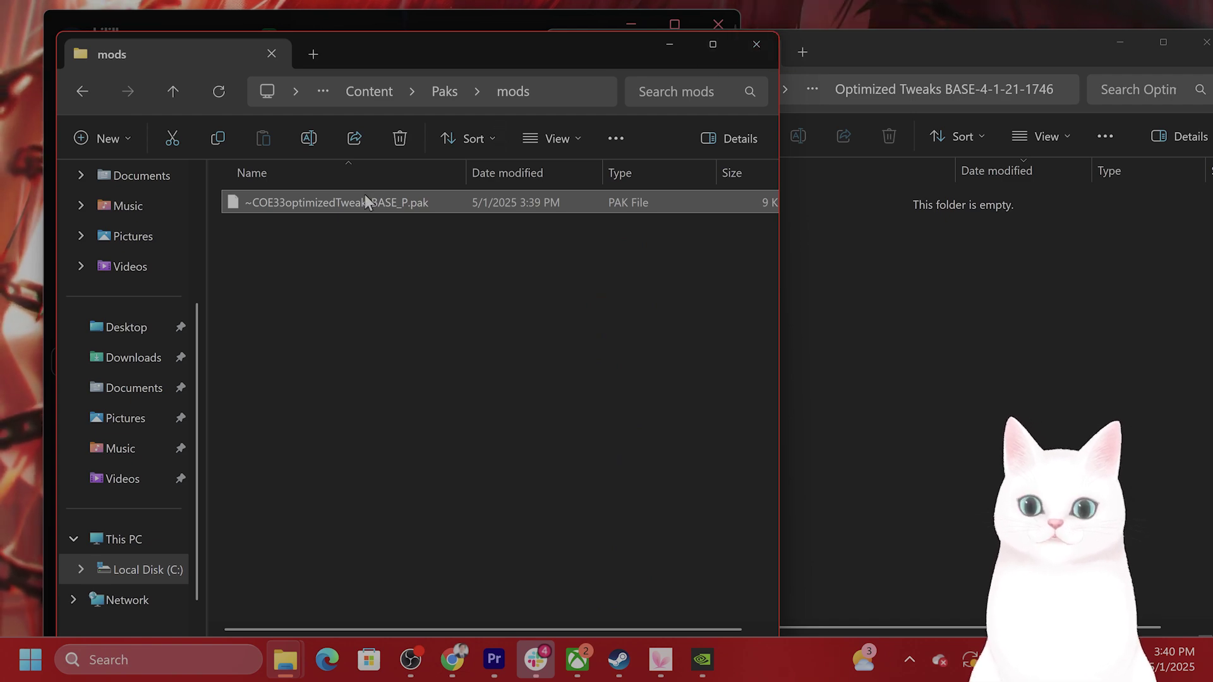
{"action": "right_click", "coordinate": [365, 196]}
{"action": "left_click", "coordinate": [762, 53]}
{"action": "left_click", "coordinate": [762, 53]}
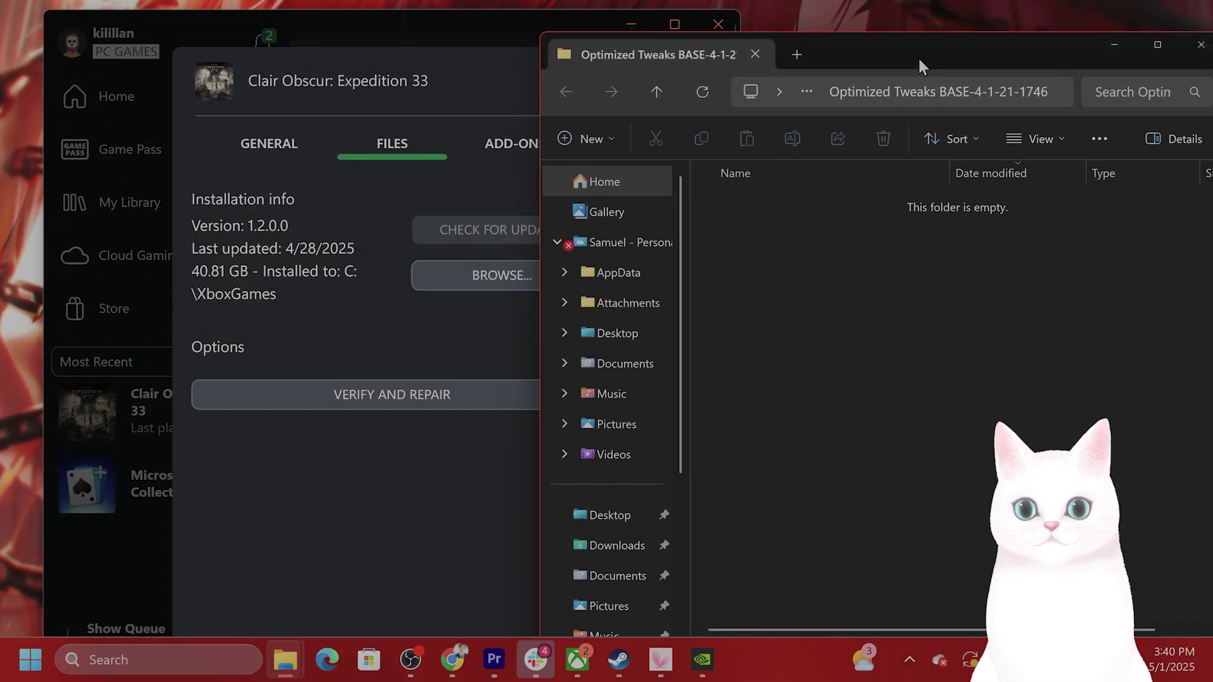
- Close the tweaks folder window and Clair Obscur's manage dialog
{"action": "left_click_drag", "start_coordinate": [918, 56], "coordinate": [622, 125]}
{"action": "left_click", "coordinate": [904, 117]}
{"action": "left_click", "coordinate": [590, 75]}
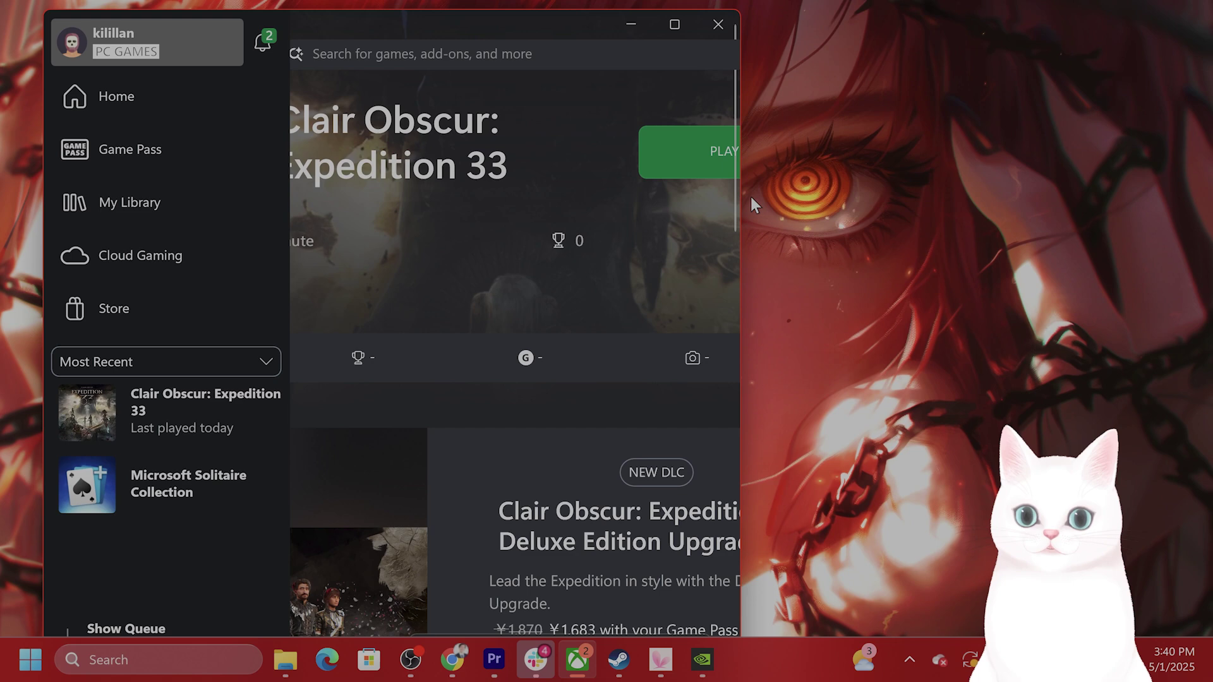
- Widen and reposition the Xbox app window, then minimize it to reveal the desktop
{"action": "left_click_drag", "start_coordinate": [739, 208], "coordinate": [1080, 215]}
{"action": "left_click_drag", "start_coordinate": [674, 41], "coordinate": [730, 37]}
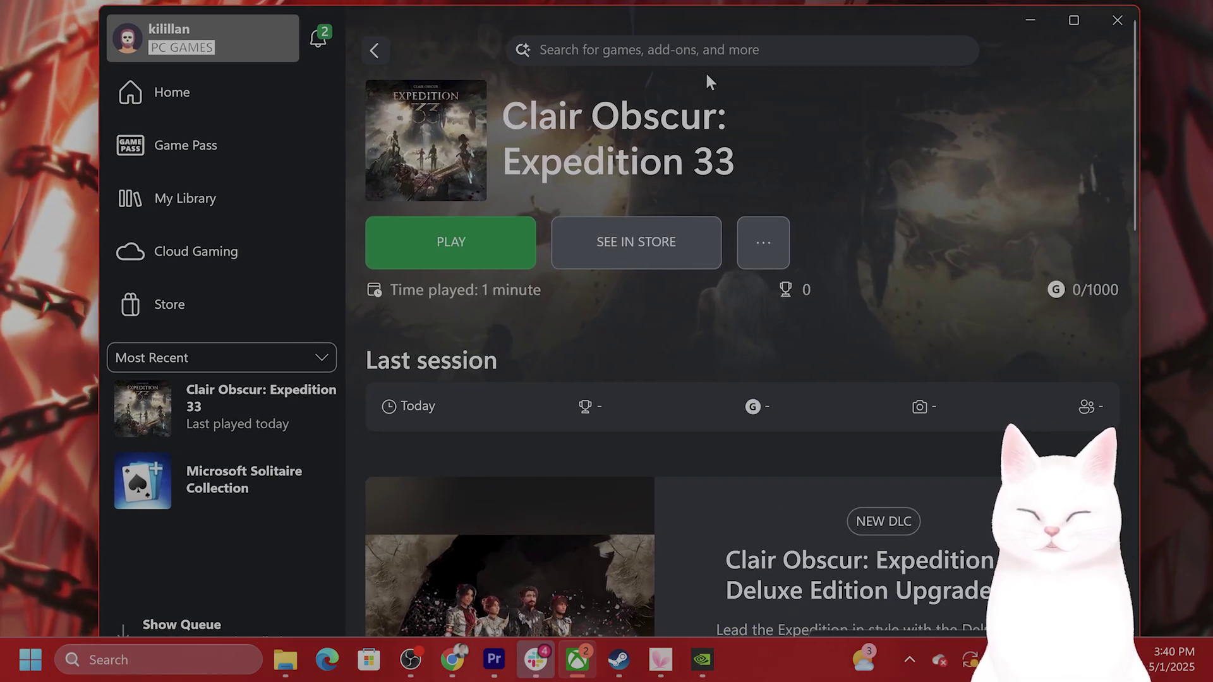
{"action": "left_click", "coordinate": [1031, 20]}
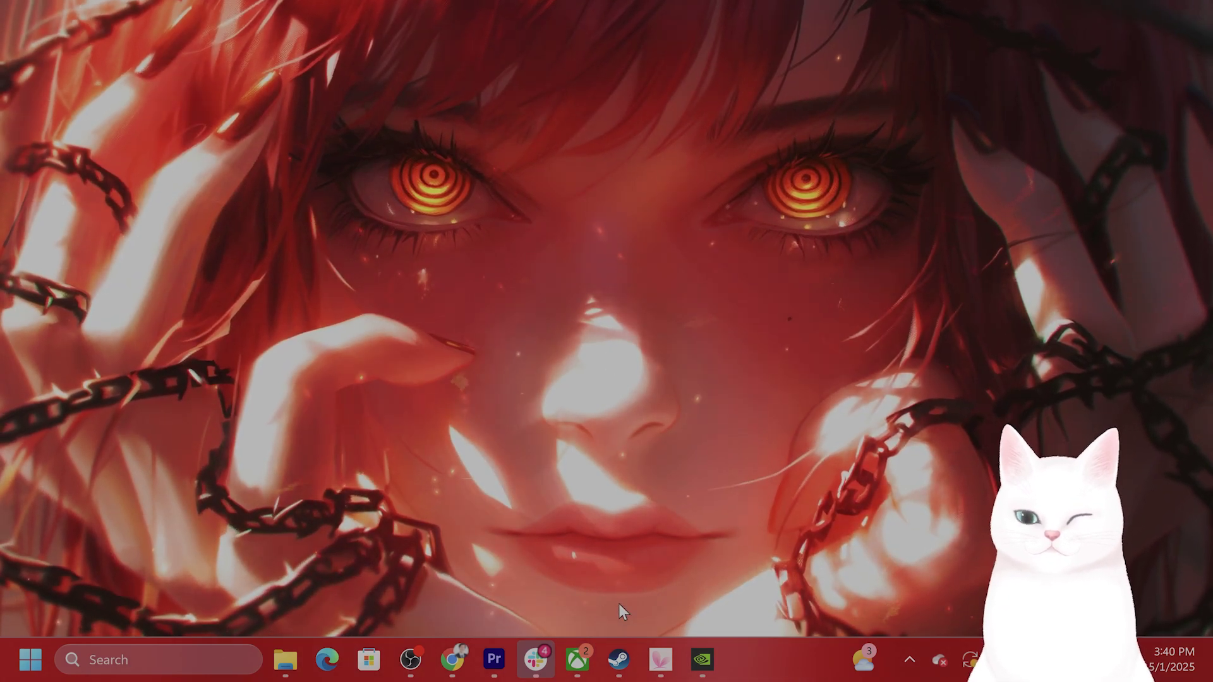
- Bring up Steam, select System Shock in the Library and open its Properties
{"action": "left_click", "coordinate": [622, 658]}
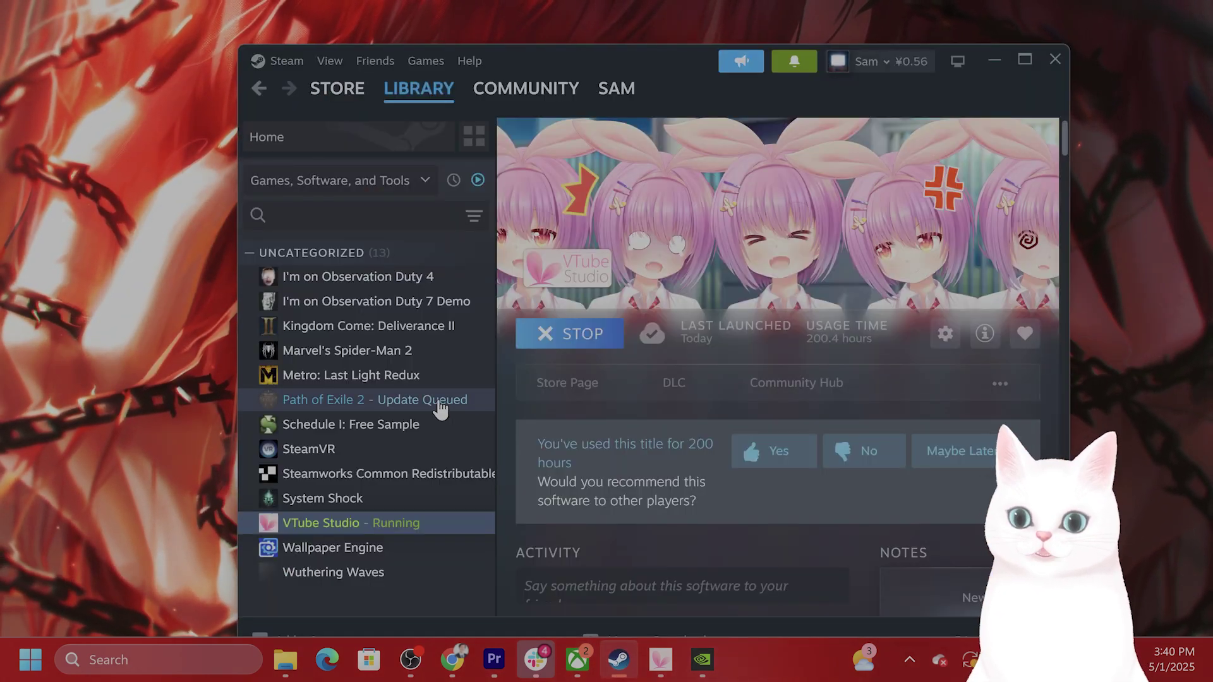
{"action": "left_click", "coordinate": [405, 476]}
{"action": "left_click", "coordinate": [385, 521]}
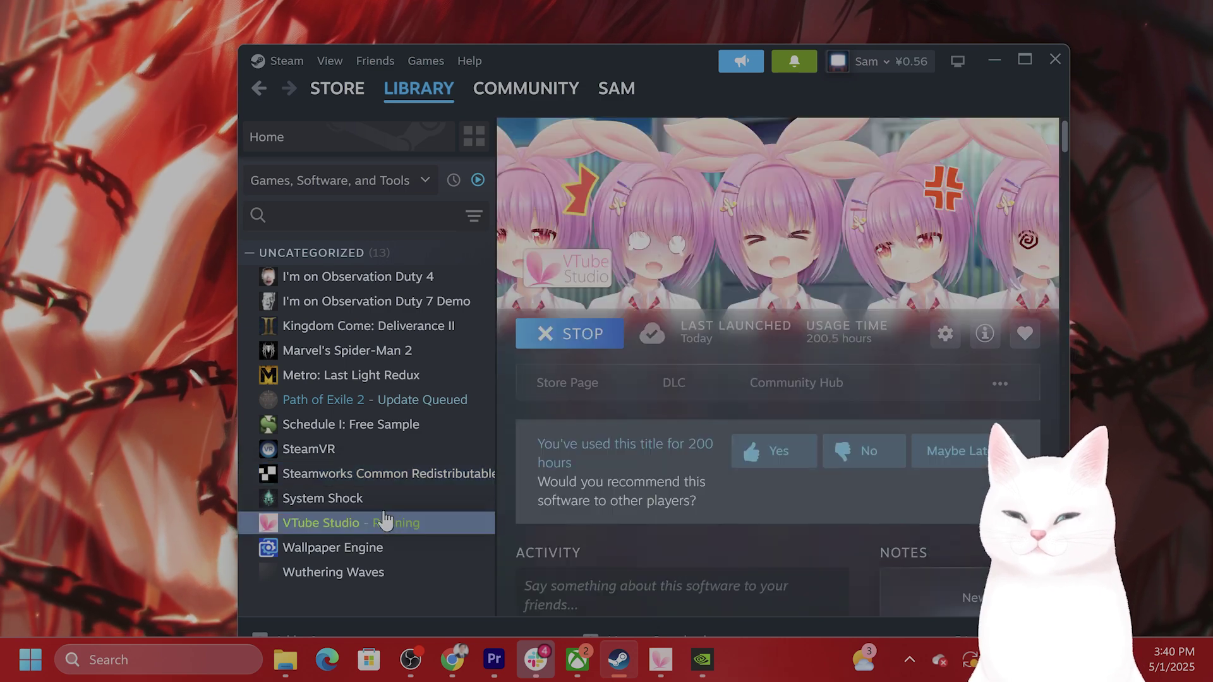
{"action": "left_click", "coordinate": [378, 505]}
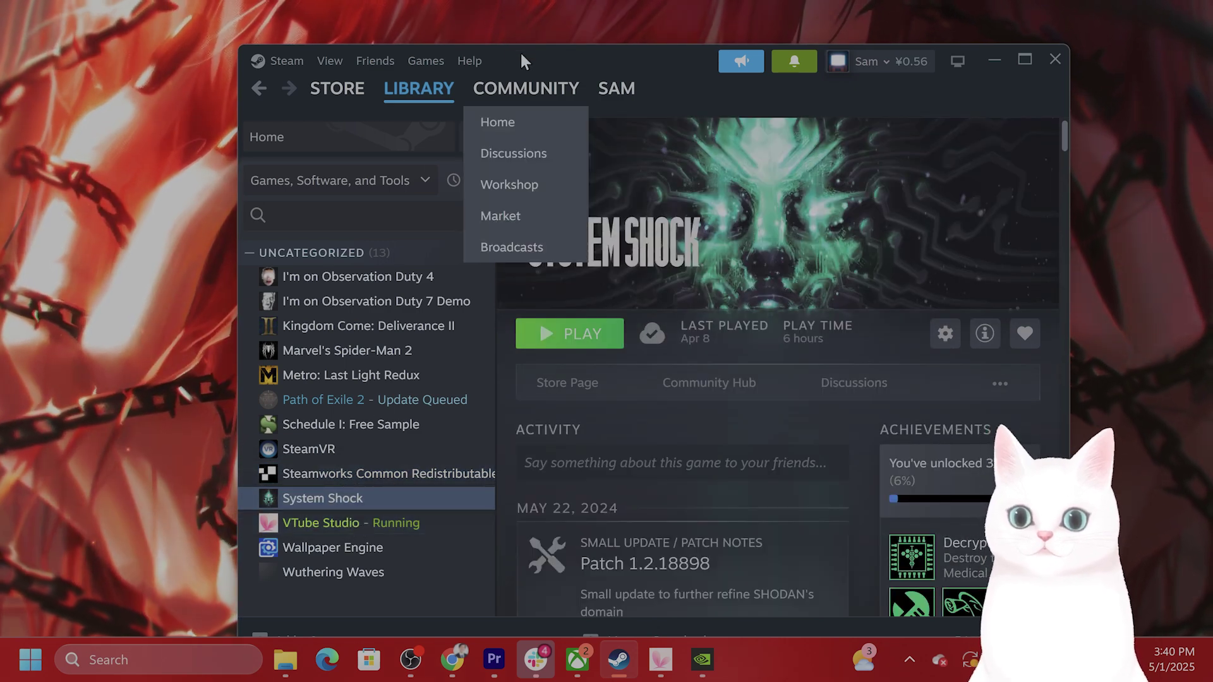
{"action": "left_click_drag", "start_coordinate": [578, 54], "coordinate": [513, 32]}
{"action": "right_click", "coordinate": [301, 477]}
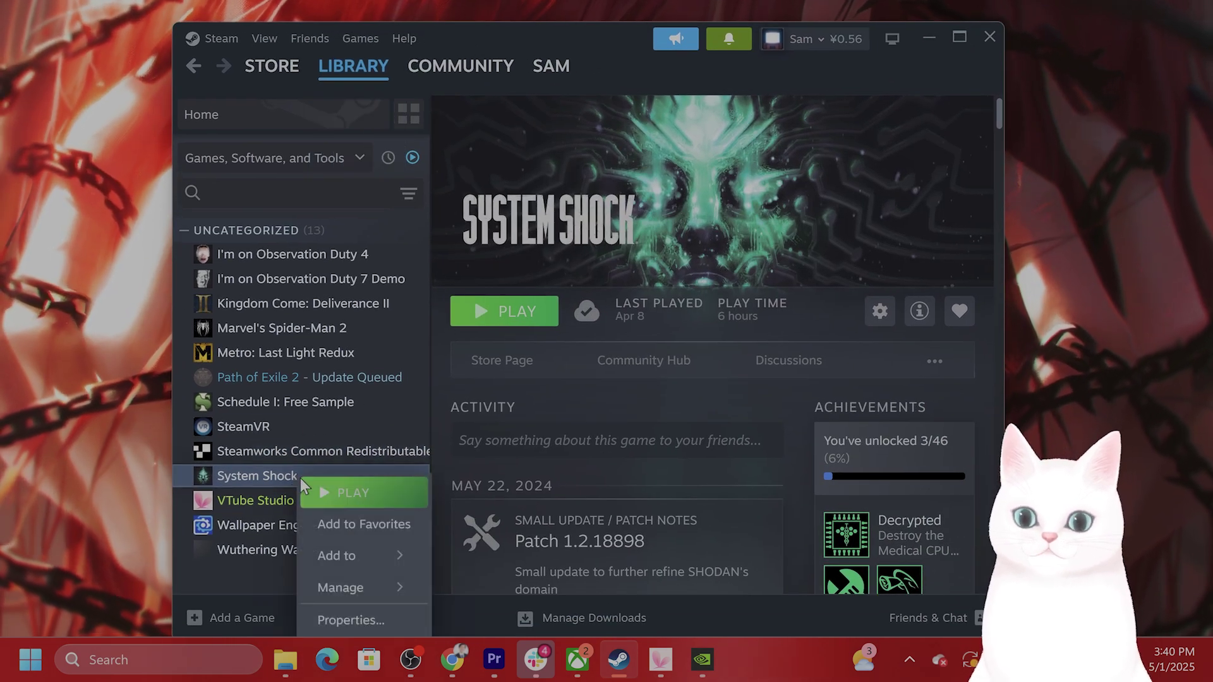
{"action": "left_click", "coordinate": [368, 619]}
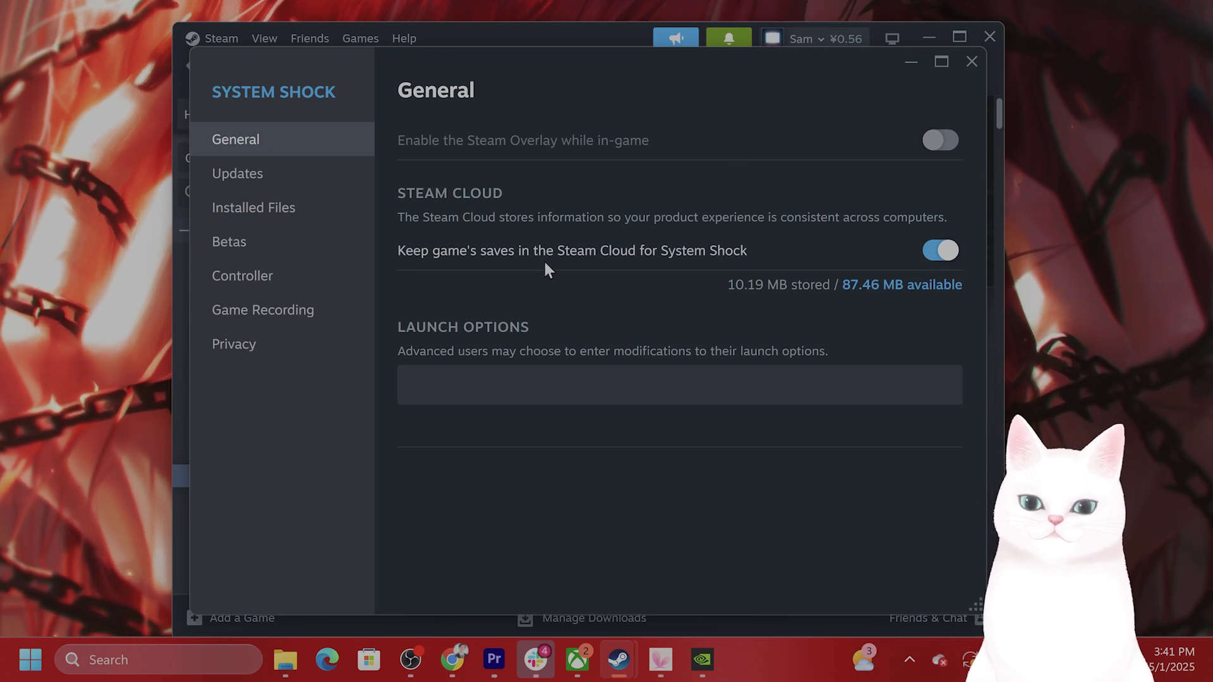
- Enter -dx11 as System Shock's launch option, view Installed Files, then return to the Xbox app
{"action": "left_click", "coordinate": [476, 386]}
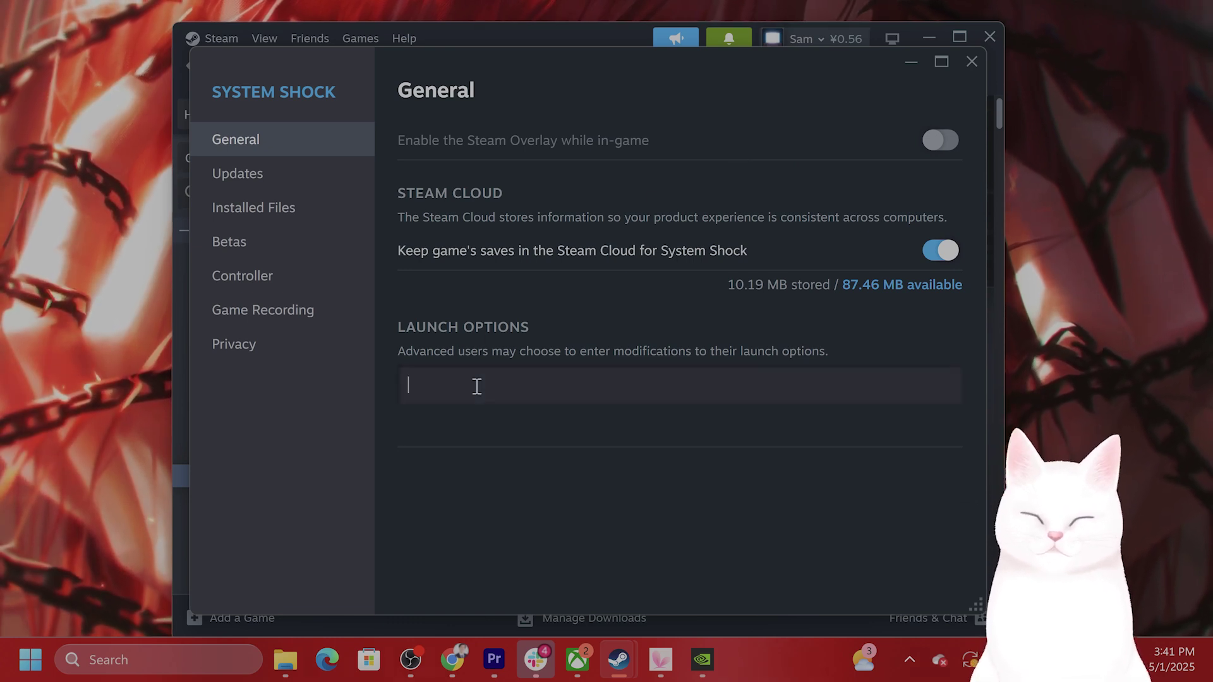
{"action": "type", "text": "-dx11"}
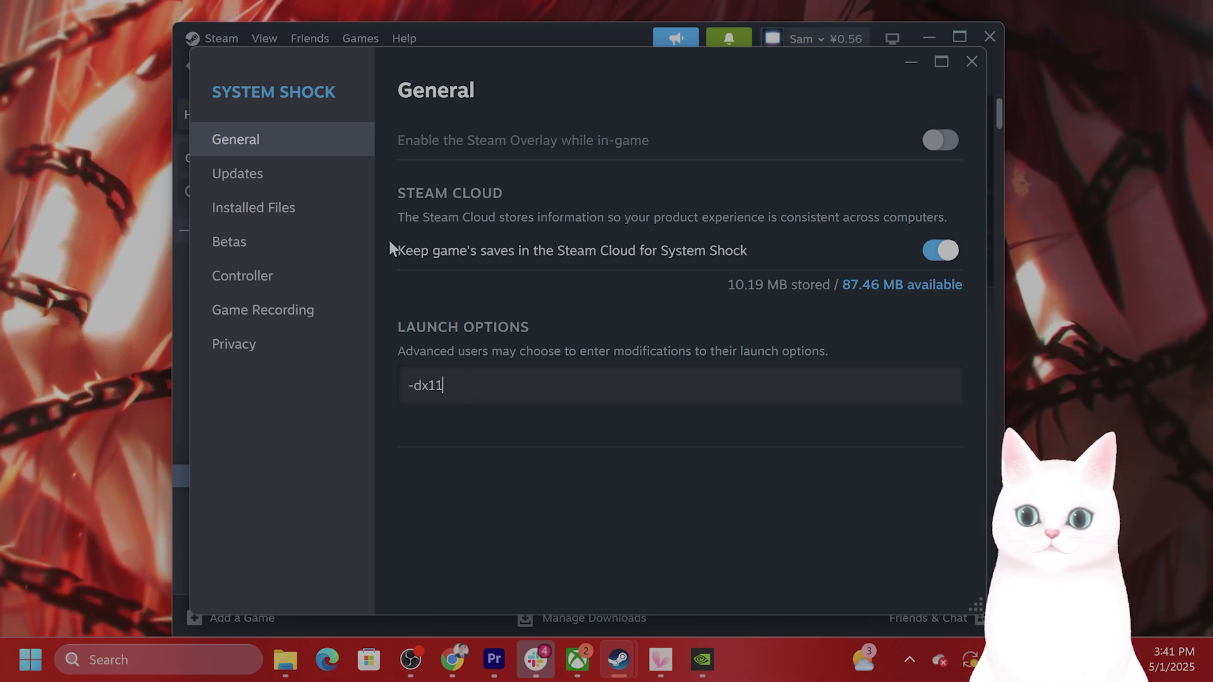
{"action": "left_click", "coordinate": [334, 208]}
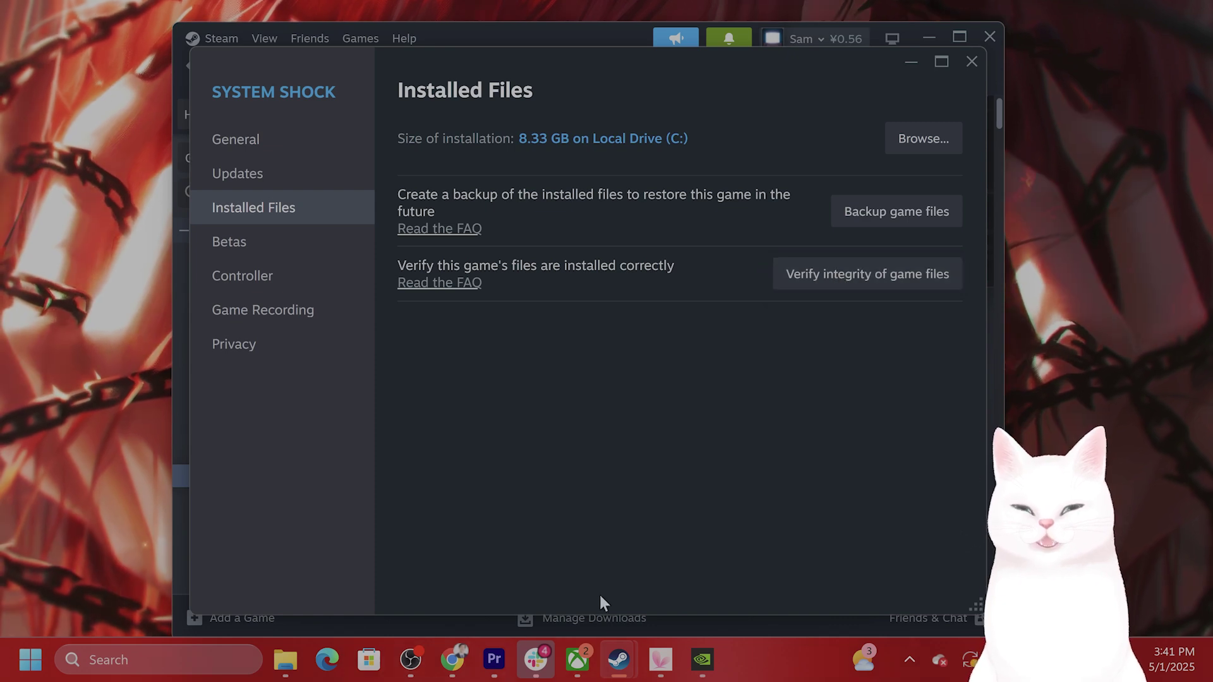
{"action": "left_click", "coordinate": [577, 659]}
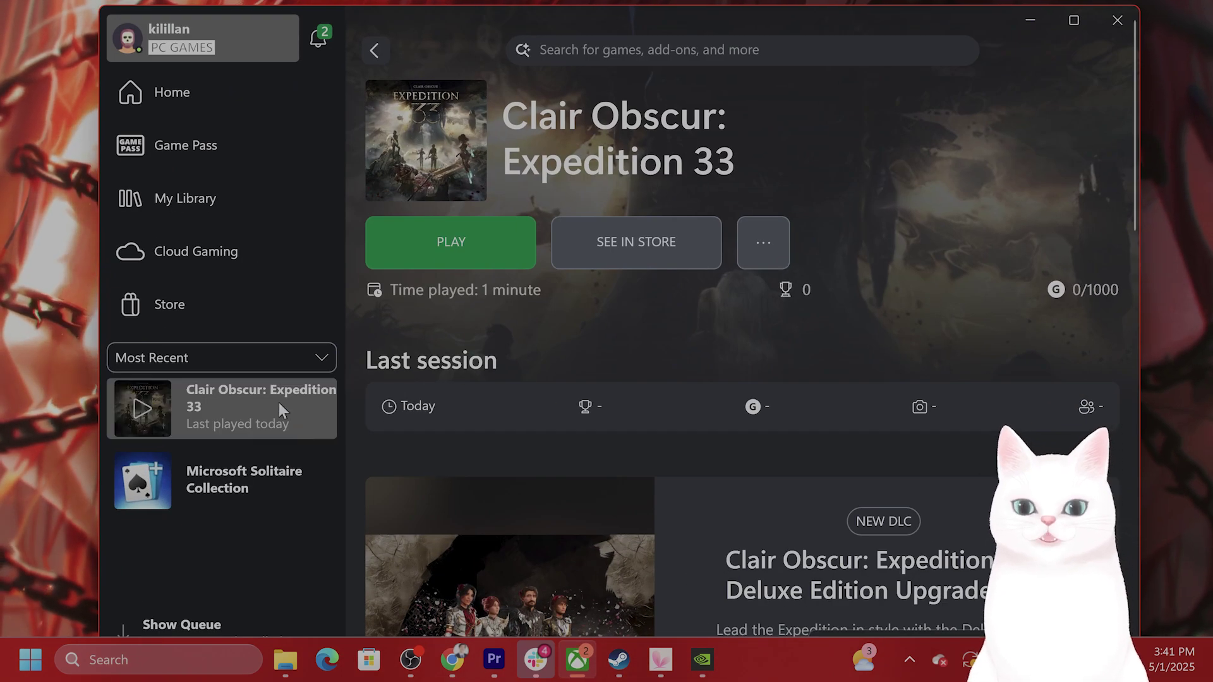
- Open Clair Obscur: Expedition 33's Manage dialog on the Files installation info page
{"action": "right_click", "coordinate": [278, 403]}
{"action": "left_click", "coordinate": [266, 290]}
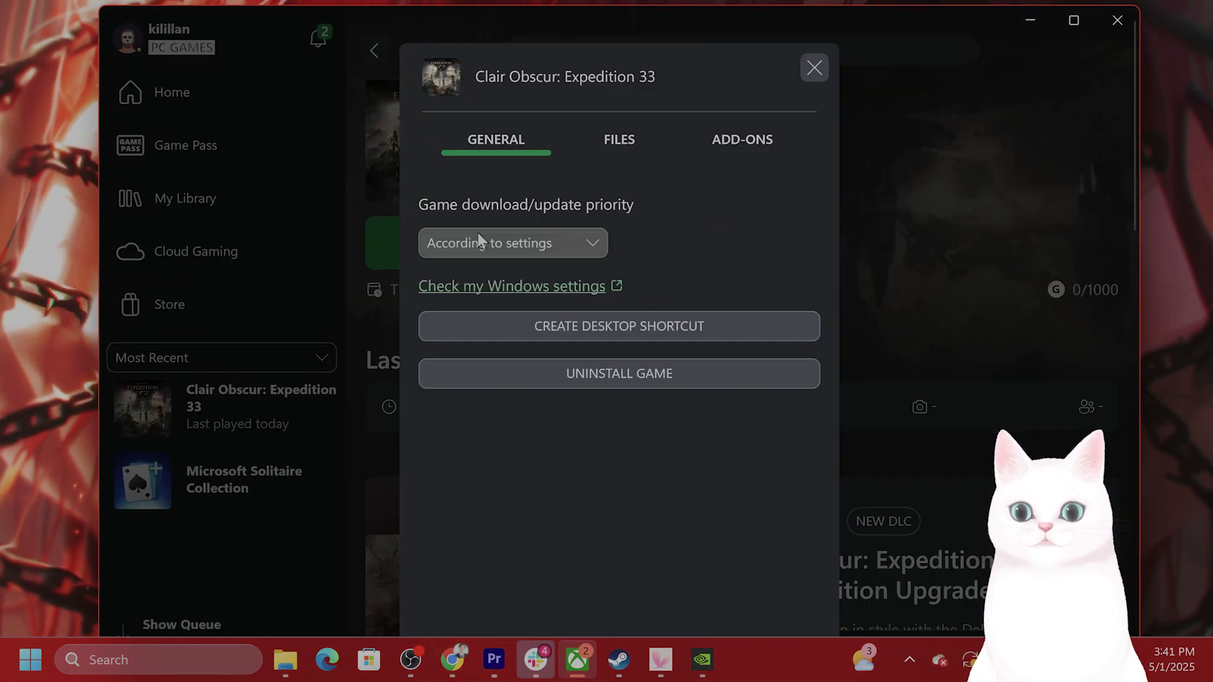
{"action": "left_click", "coordinate": [639, 144]}
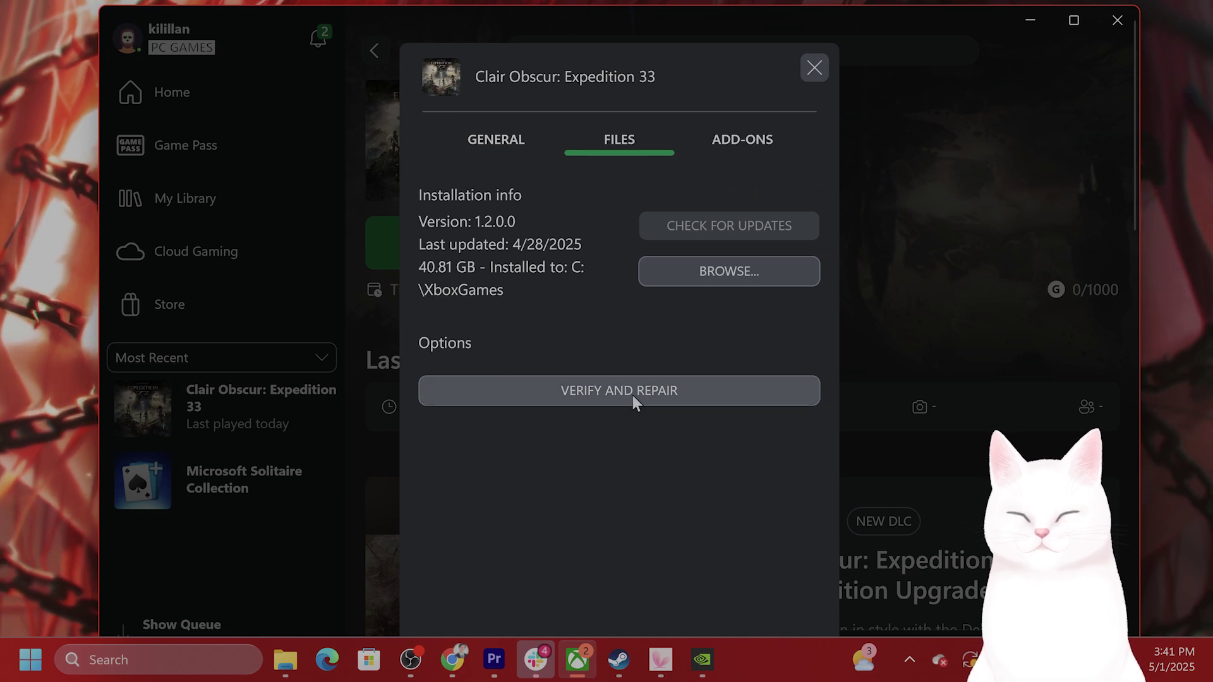
{"action": "left_click", "coordinate": [820, 68]}
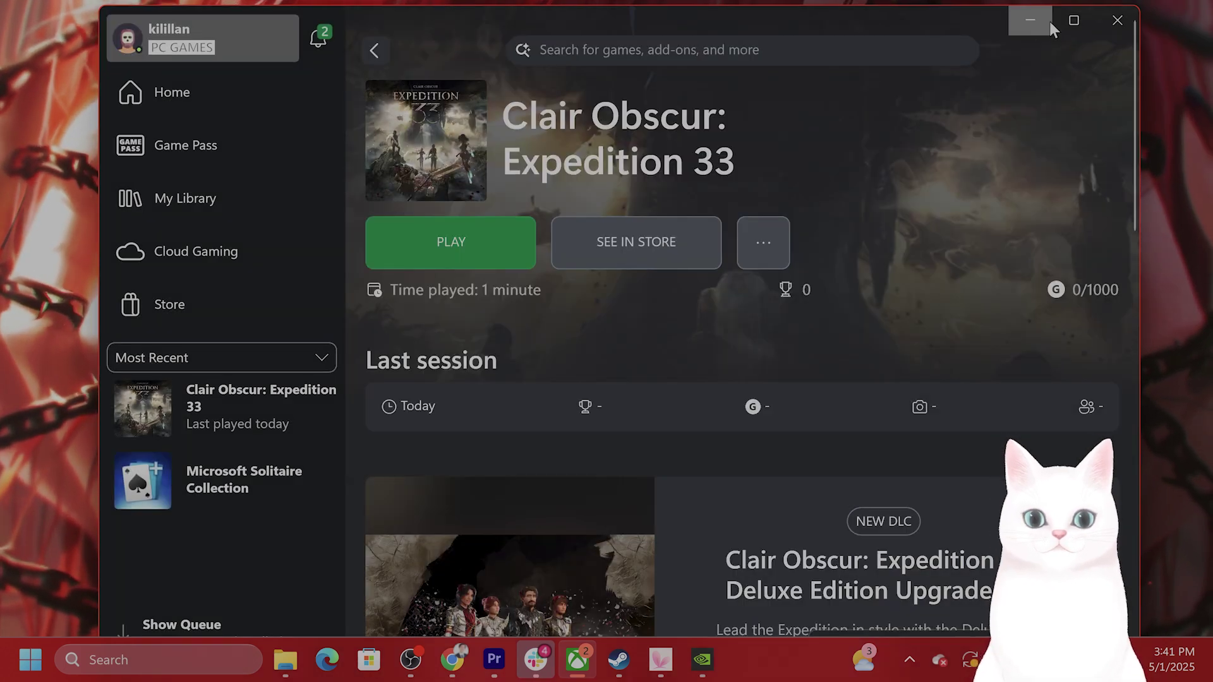
{"action": "right_click", "coordinate": [224, 413]}
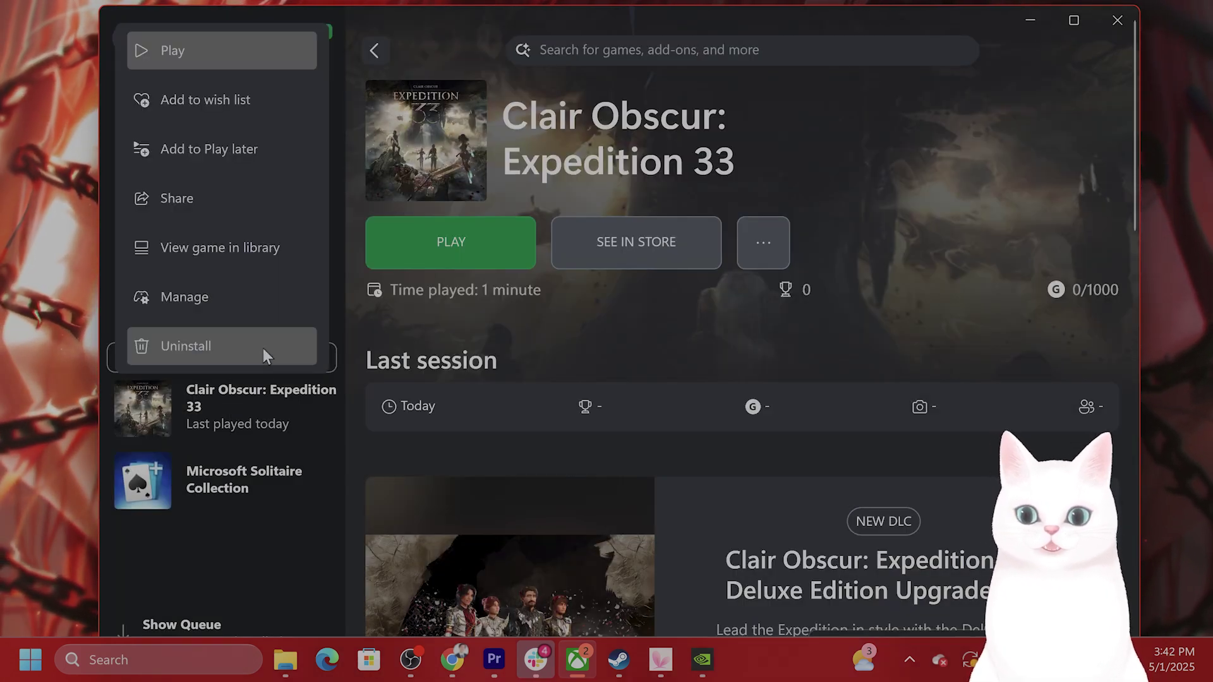
{"action": "left_click", "coordinate": [272, 294]}
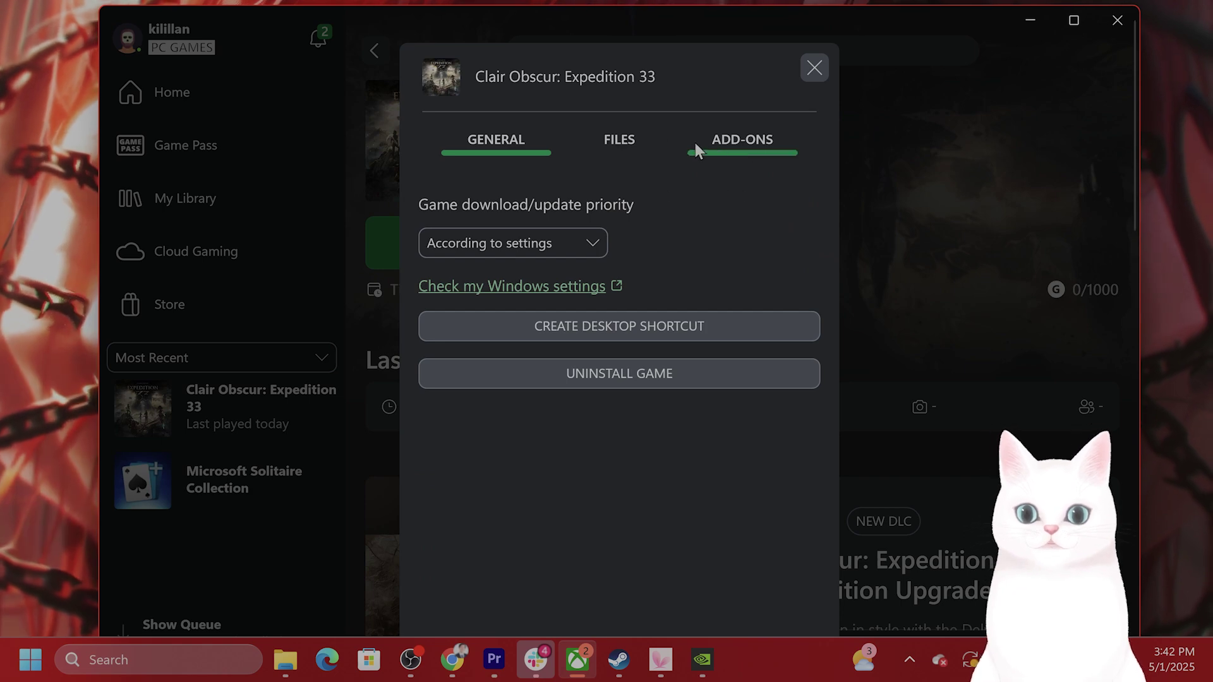
{"action": "left_click", "coordinate": [649, 142]}
- Browse the install folder and drill into Clair Obscur- Expedition 33\Content\Sandfall\Binaries\WinGDK
{"action": "left_click", "coordinate": [709, 266]}
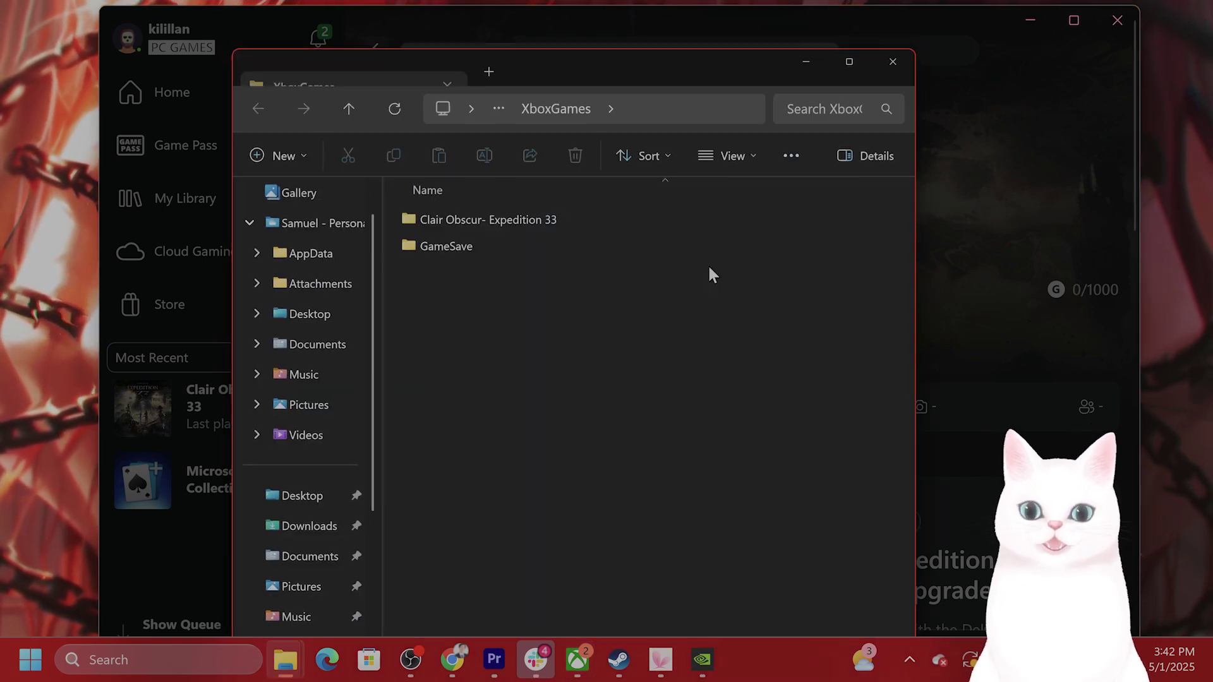
{"action": "left_click_drag", "start_coordinate": [658, 63], "coordinate": [747, 54]}
{"action": "double_click", "coordinate": [582, 213]}
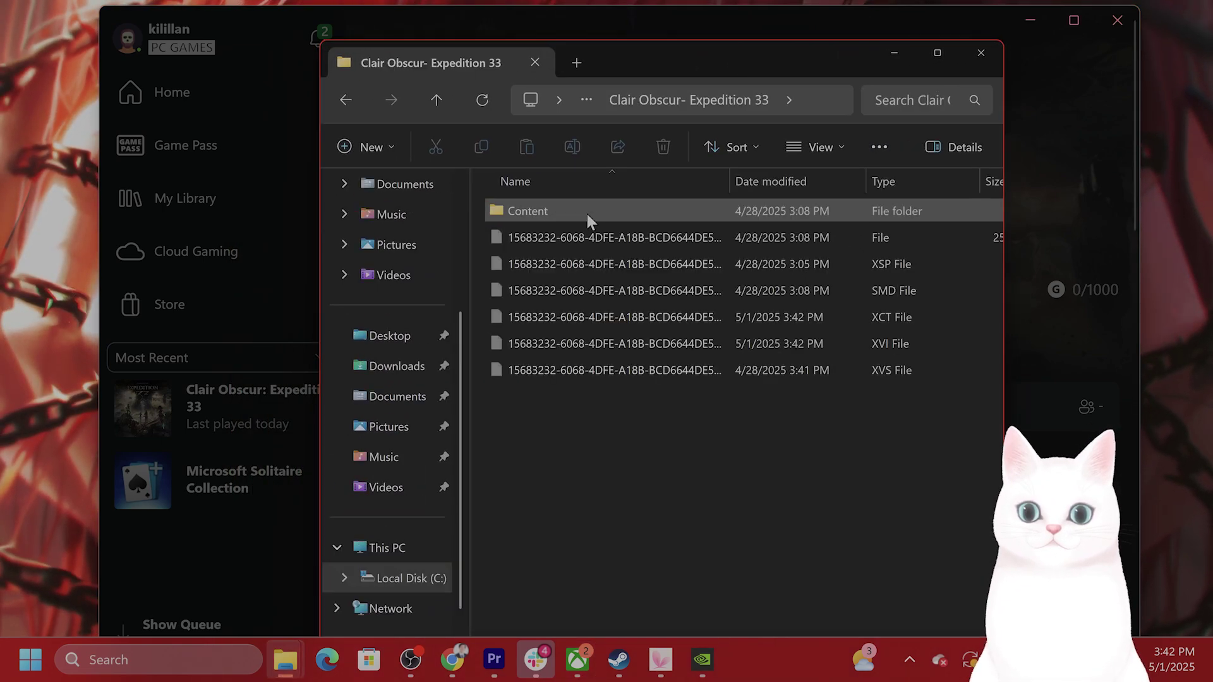
{"action": "double_click", "coordinate": [586, 213]}
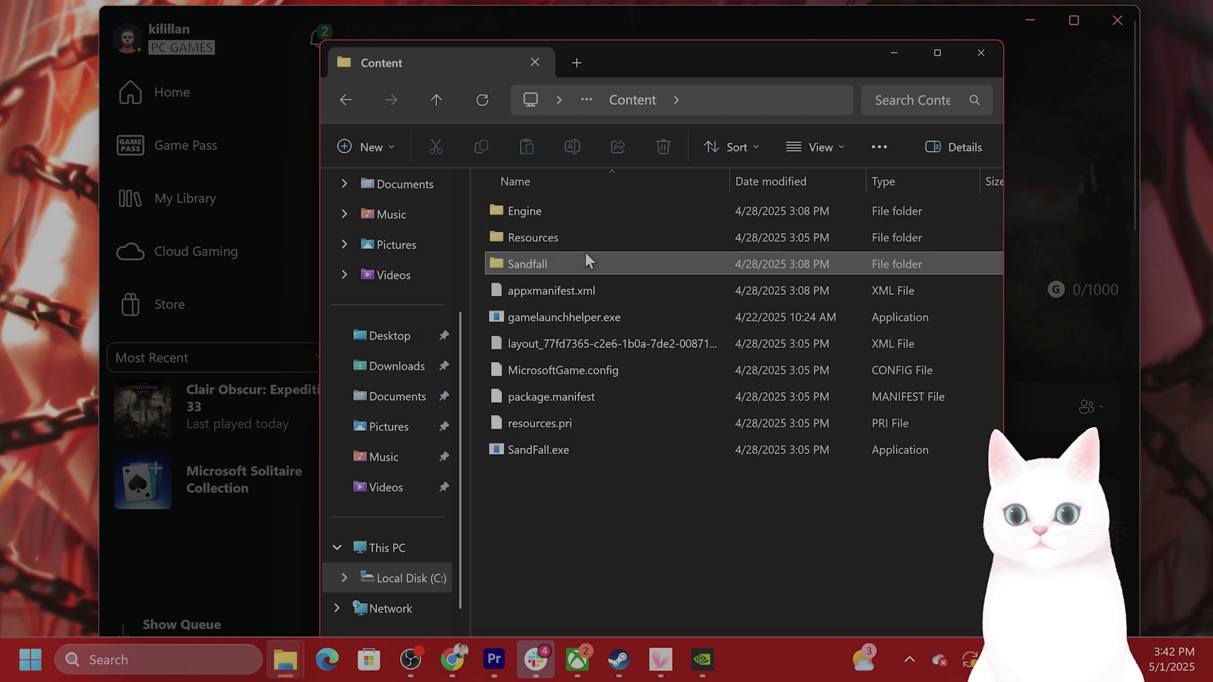
{"action": "double_click", "coordinate": [585, 260]}
{"action": "double_click", "coordinate": [574, 208]}
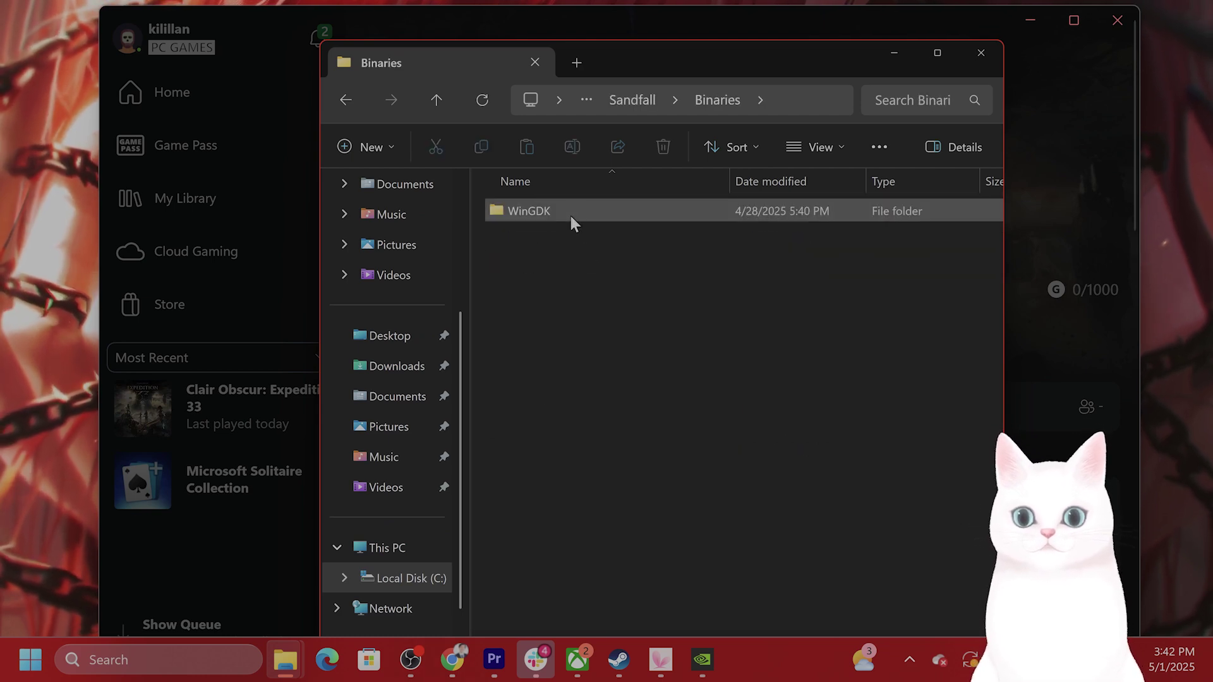
{"action": "left_click", "coordinate": [1049, 27]}
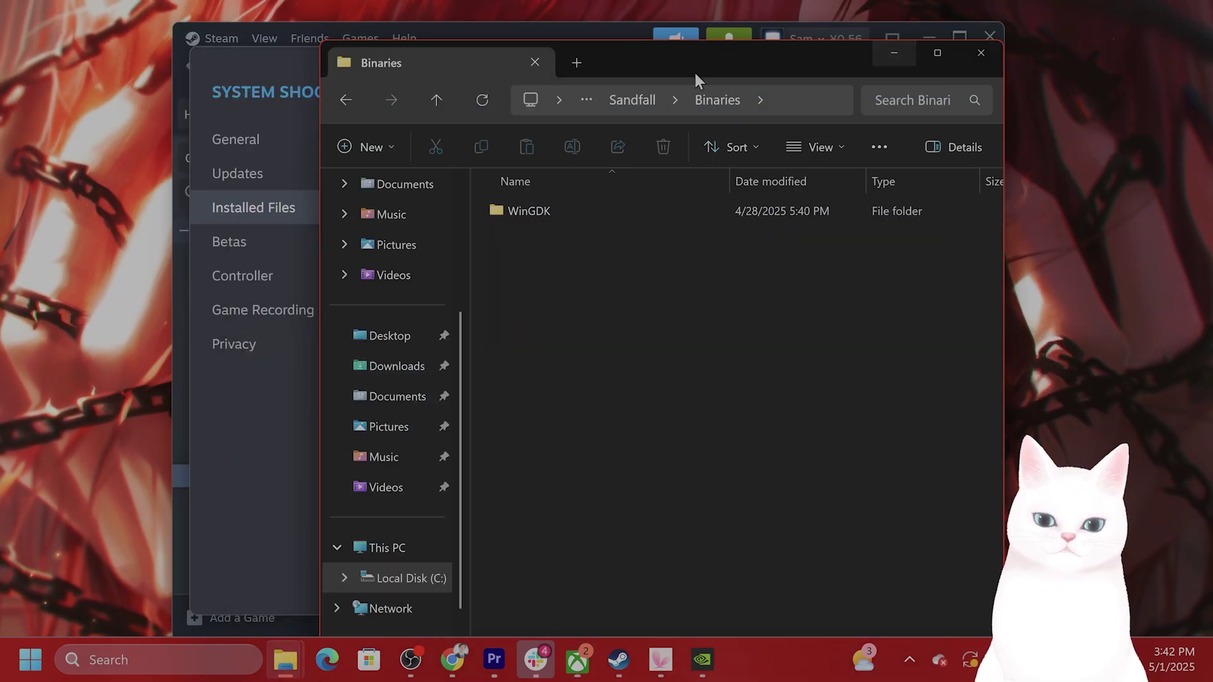
{"action": "left_click_drag", "start_coordinate": [694, 70], "coordinate": [676, 52]}
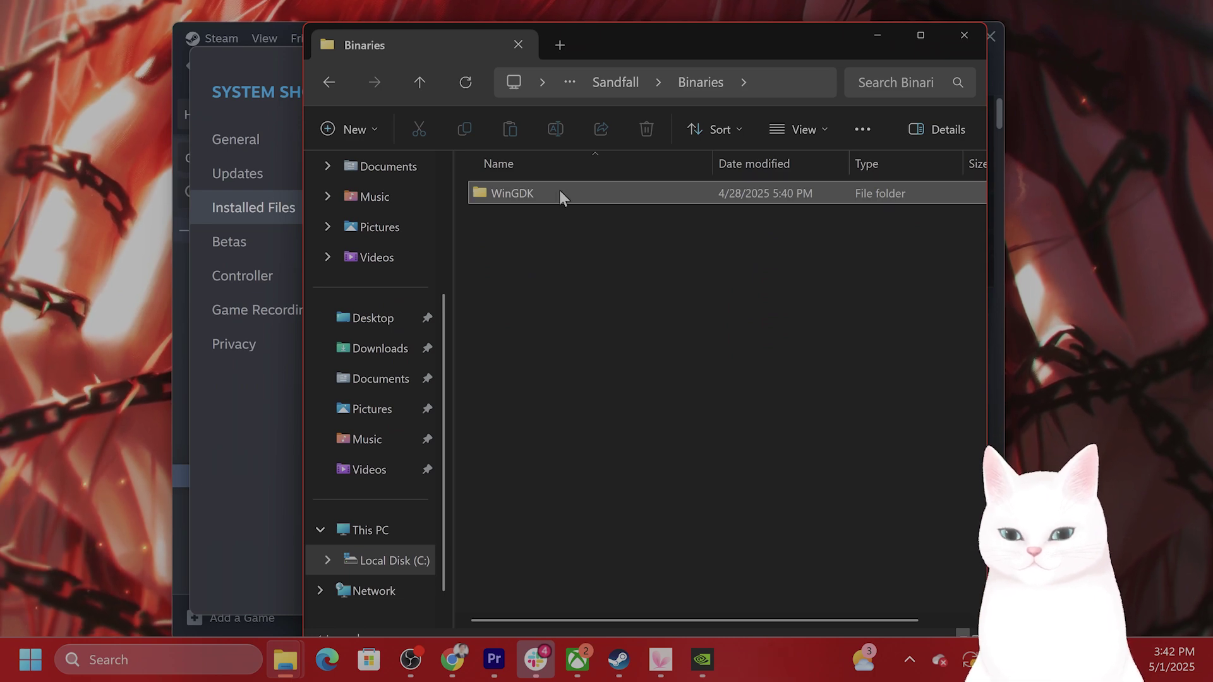
{"action": "double_click", "coordinate": [559, 190]}
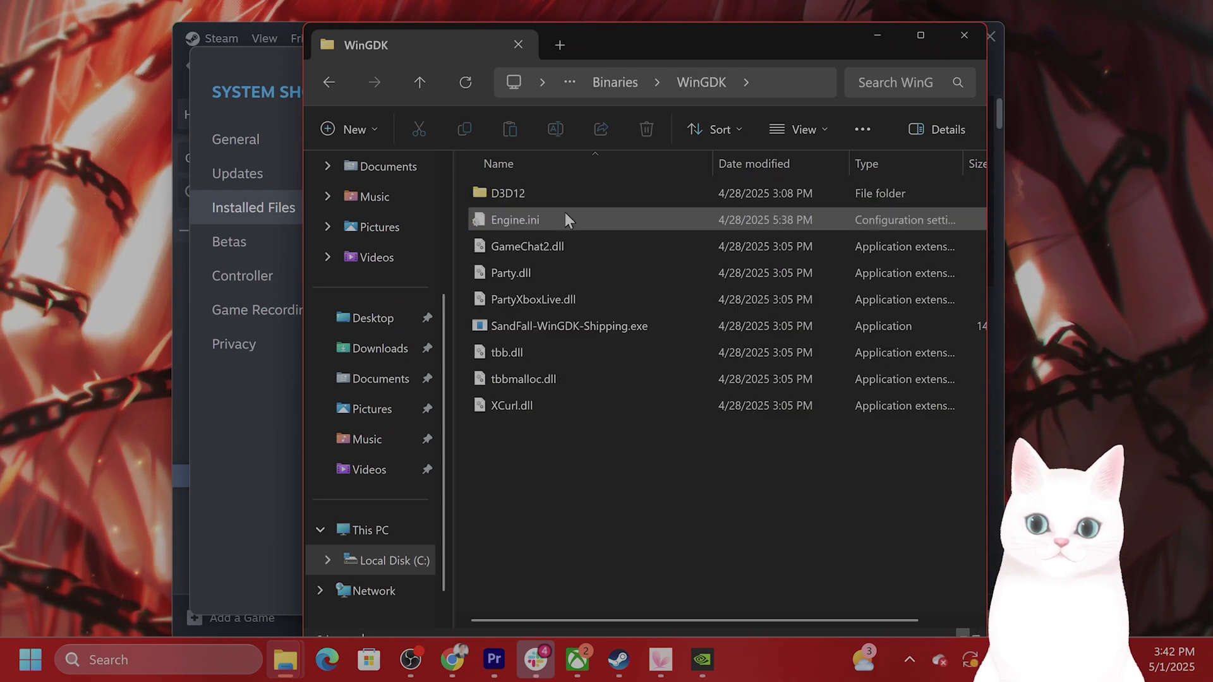
- Open SandFall-WinGDK-Shipping.exe's Properties on the Compatibility tab
{"action": "right_click", "coordinate": [601, 327]}
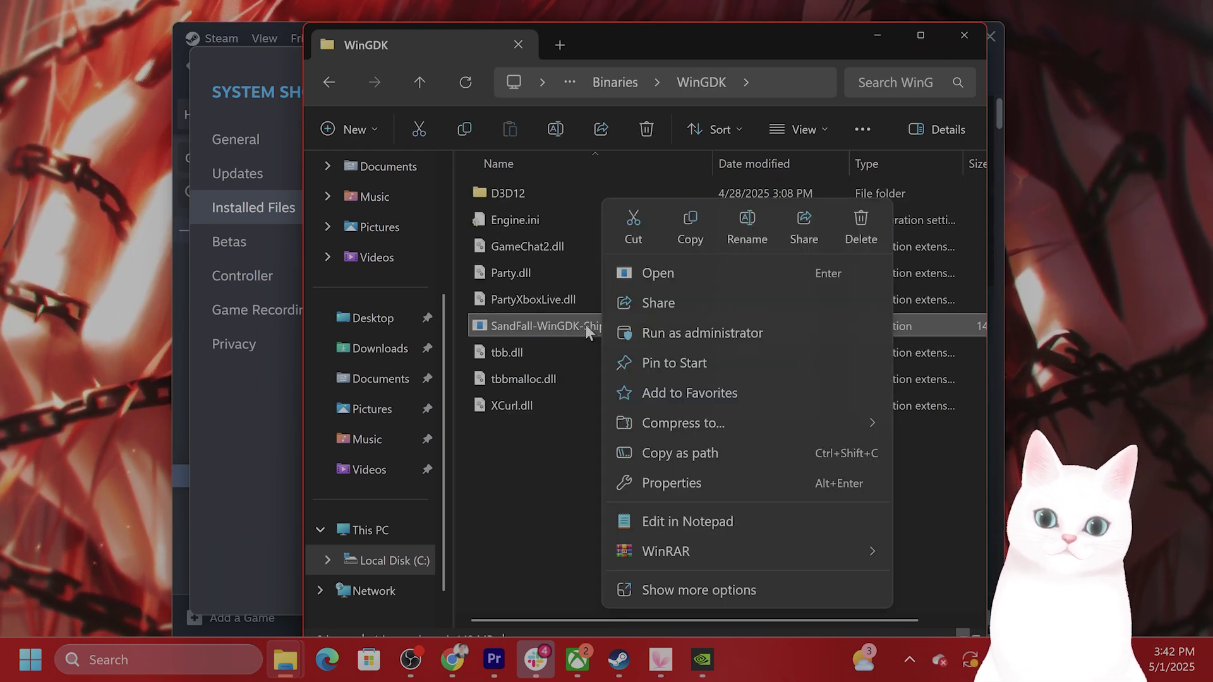
{"action": "left_click", "coordinate": [699, 481]}
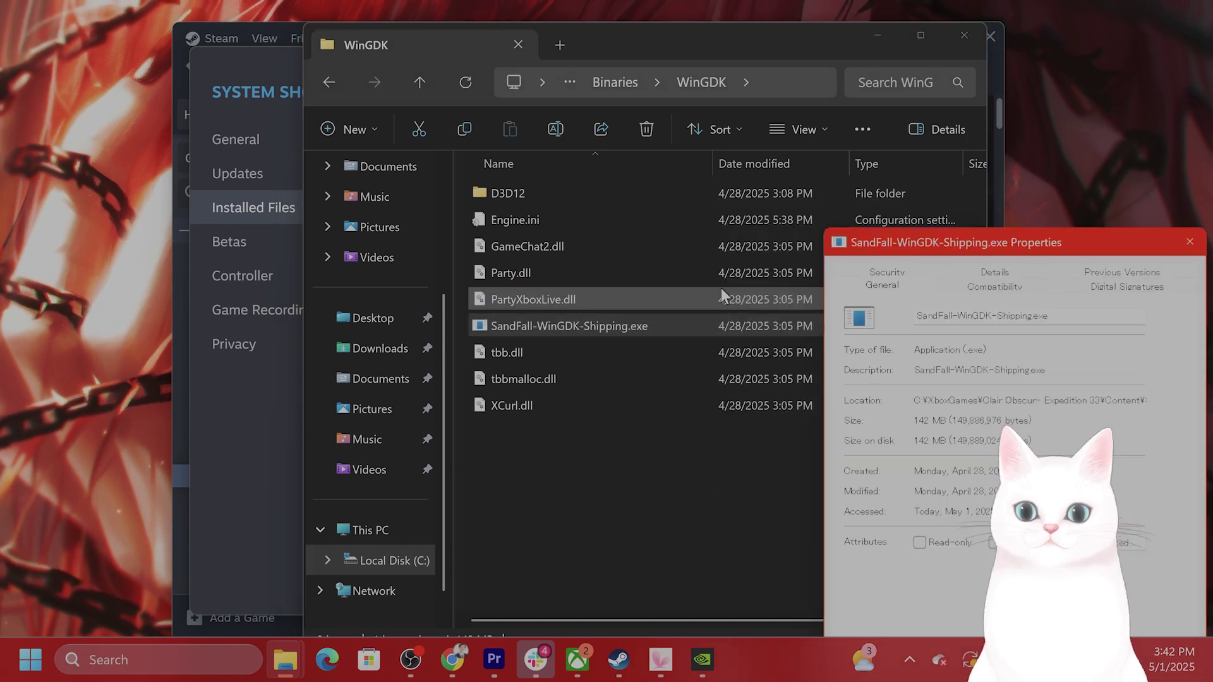
{"action": "left_click_drag", "start_coordinate": [1022, 236], "coordinate": [586, 98]}
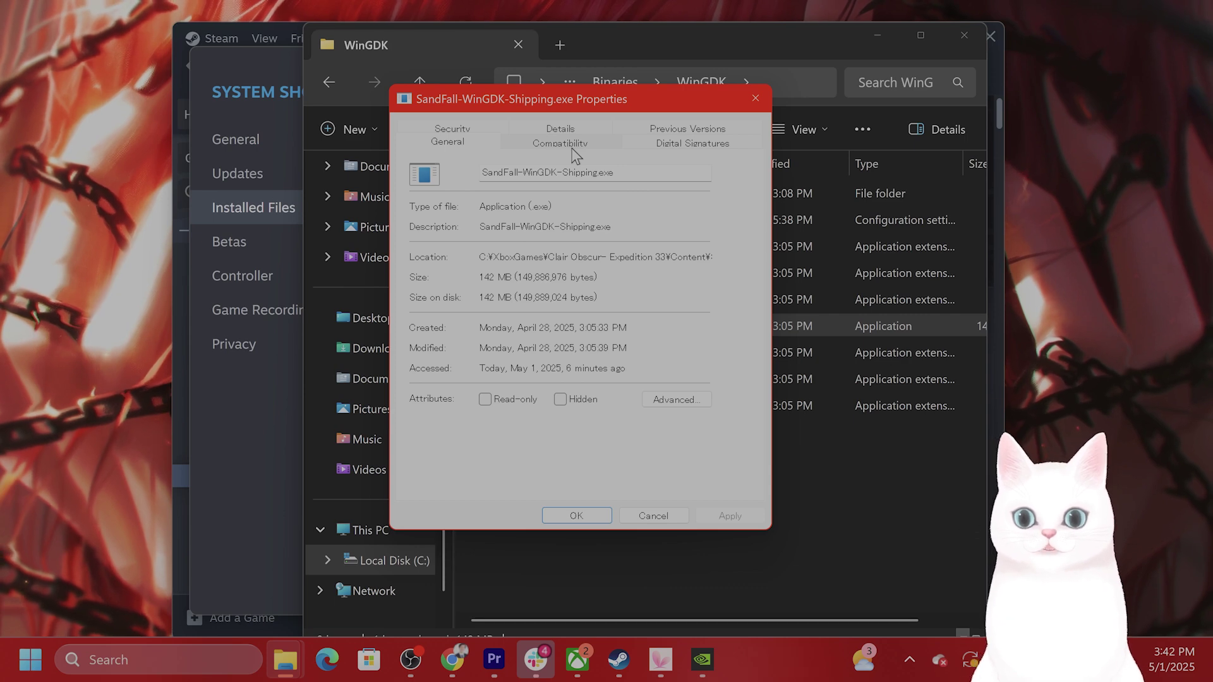
{"action": "left_click", "coordinate": [575, 156]}
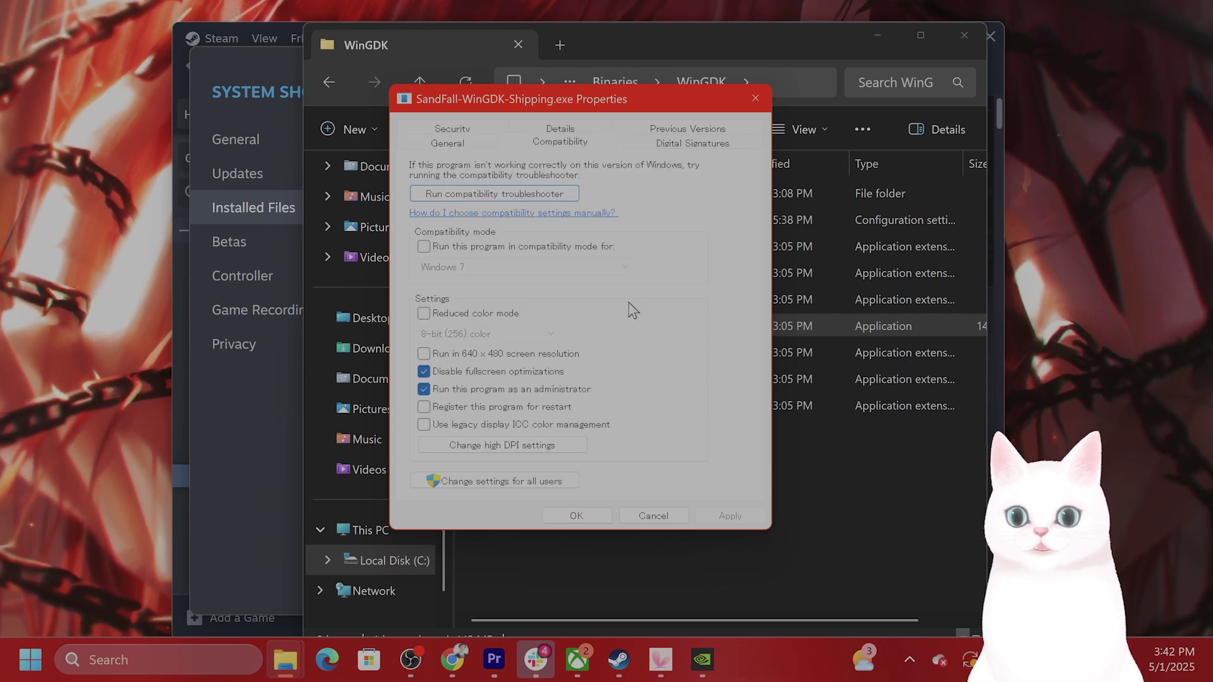